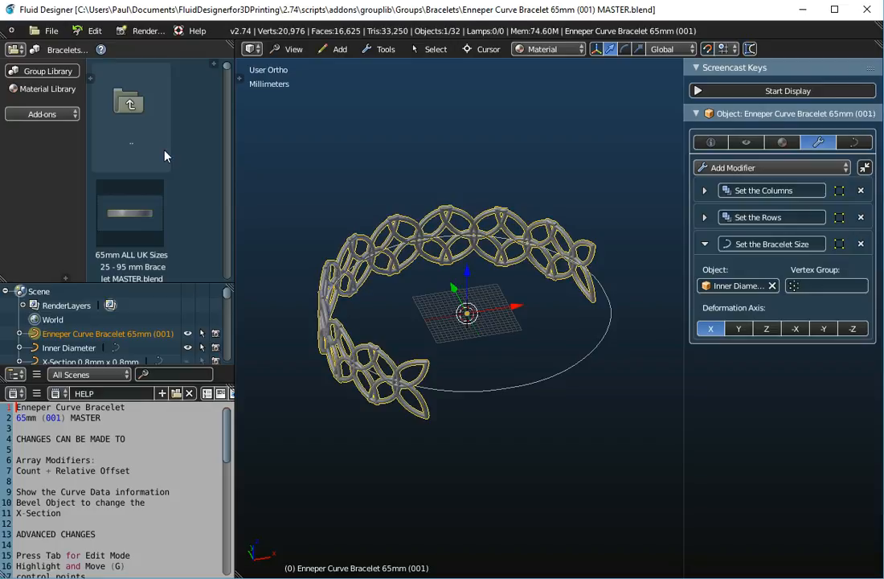
# - Start a new file by reloading the start-up file, leaving an empty scene
pyautogui.click(45, 30)
pyautogui.click(53, 61)
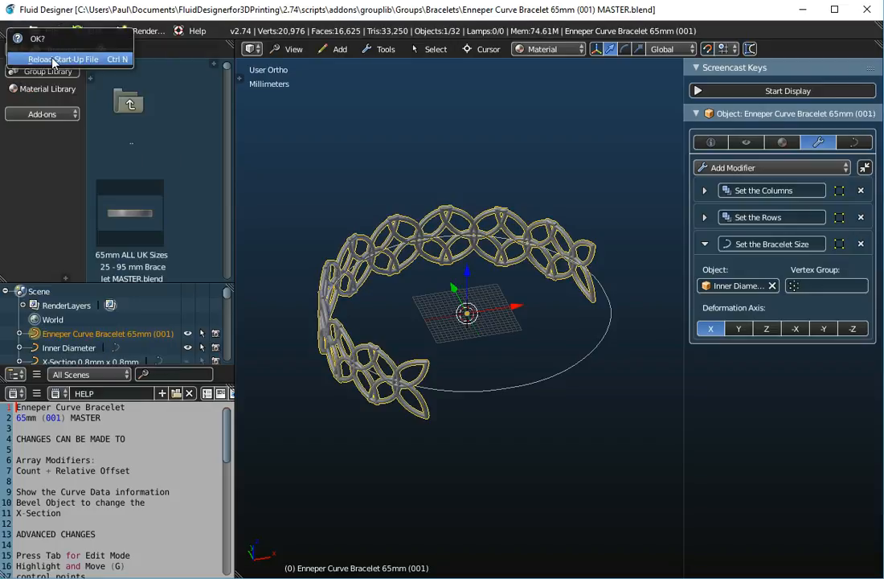
pyautogui.click(52, 60)
# - Scroll through the Bracelets library thumbnails and back to the top
pyautogui.scroll(-3, 339, 261)
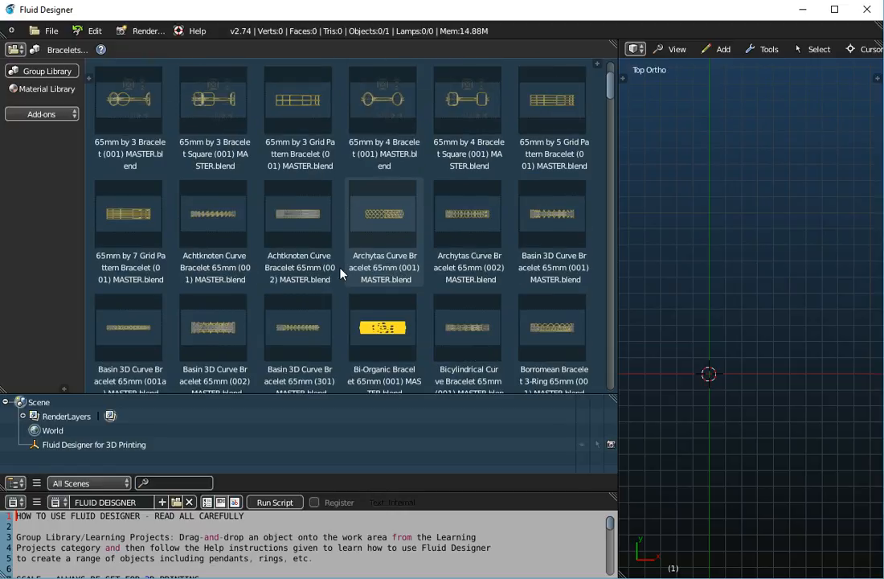
pyautogui.scroll(-10, 340, 274)
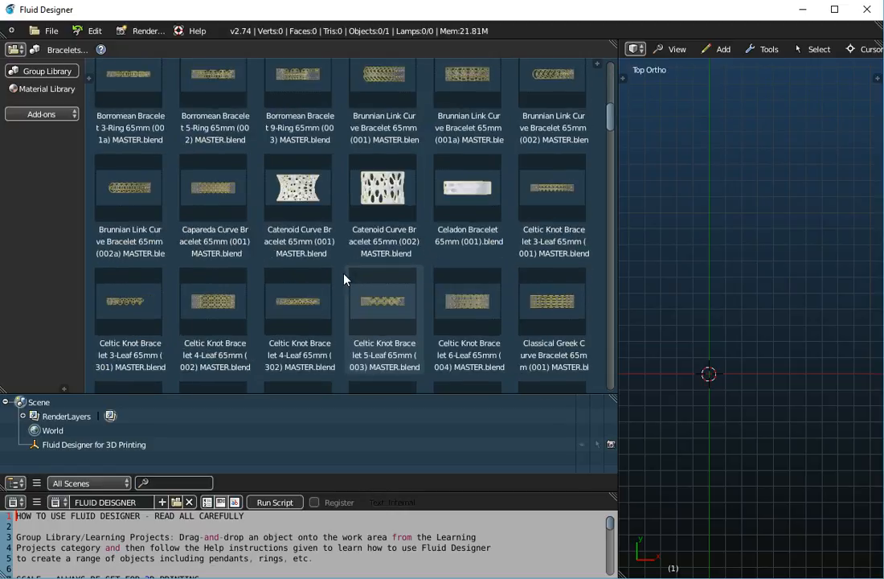
pyautogui.scroll(7, 345, 278)
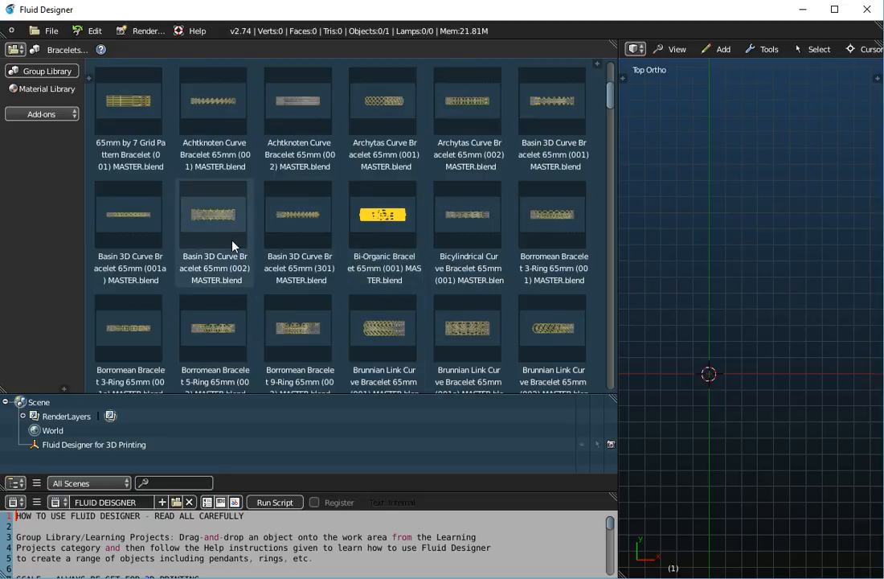
pyautogui.scroll(-5, 232, 246)
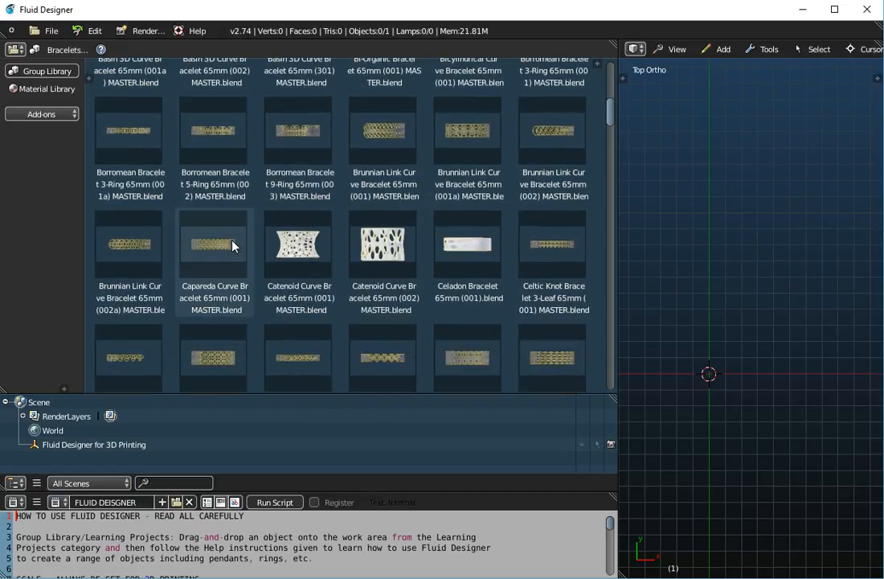
pyautogui.scroll(-6, 232, 246)
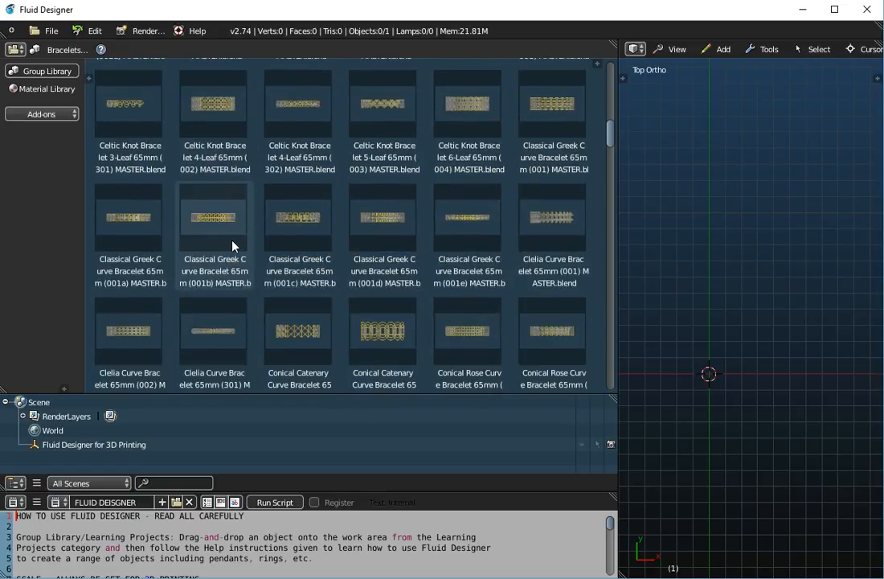
pyautogui.scroll(-6, 232, 246)
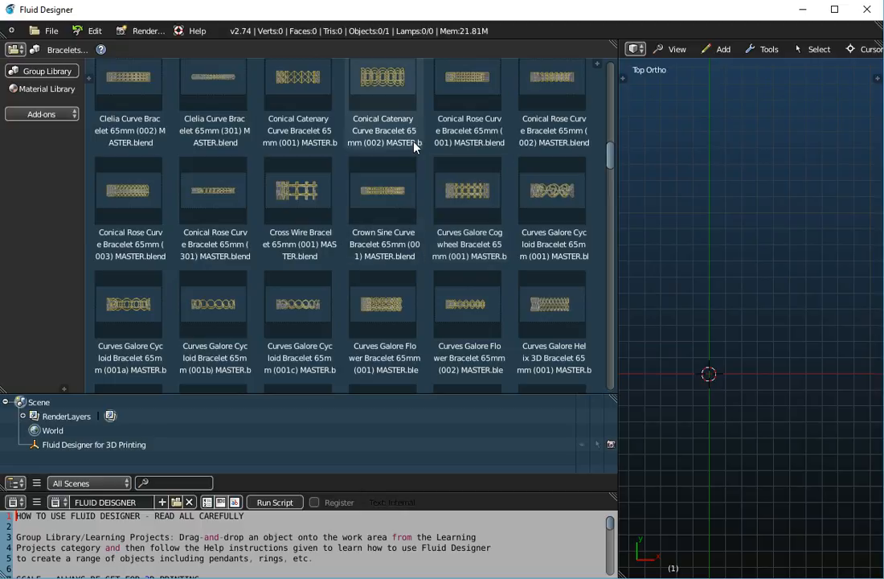
pyautogui.scroll(15, 338, 252)
pyautogui.scroll(10, 338, 252)
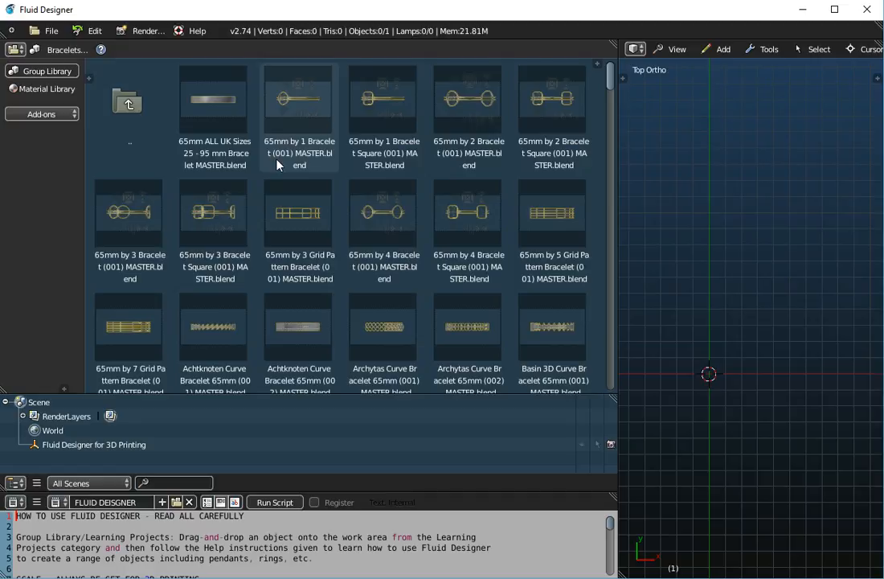
pyautogui.click(52, 32)
# - Reopen Enneper Curve Bracelet 65mm (001) MASTER.blend from recent files and tilt the view
pyautogui.moveTo(58, 75)
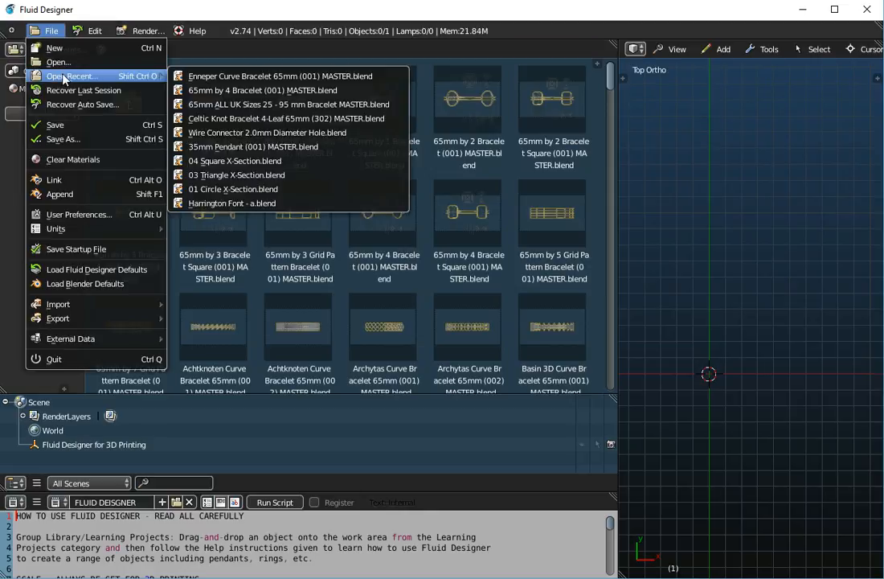
pyautogui.click(234, 76)
pyautogui.moveTo(549, 295); pyautogui.dragTo(523, 330, button='middle')
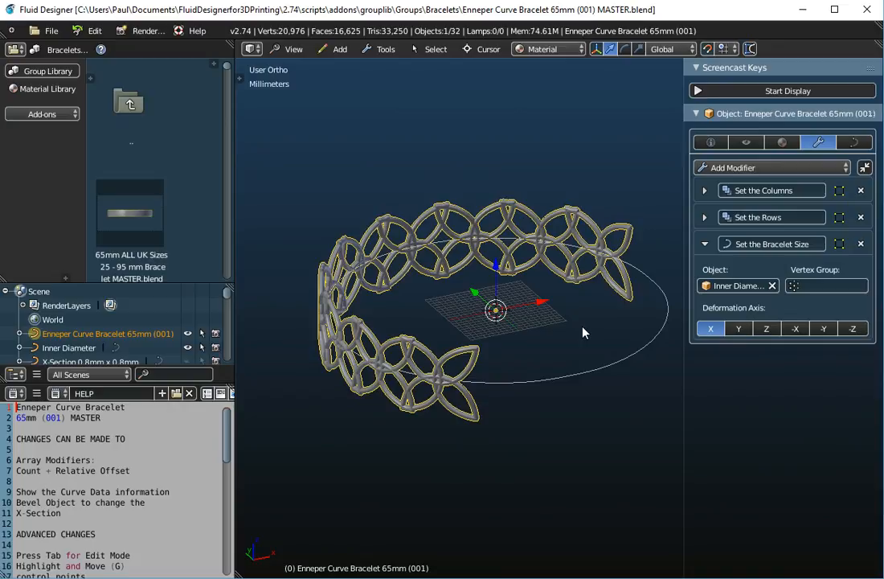
# - Replace the curve's bevel object with X-Section Diameter 1.0mm in the Curve Data settings
pyautogui.click(856, 143)
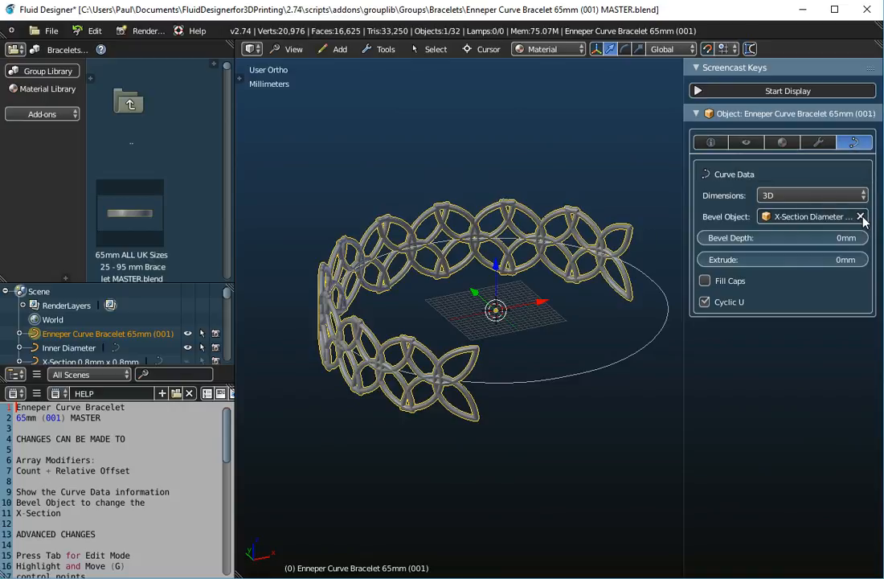
pyautogui.moveTo(683, 200); pyautogui.dragTo(636, 200)
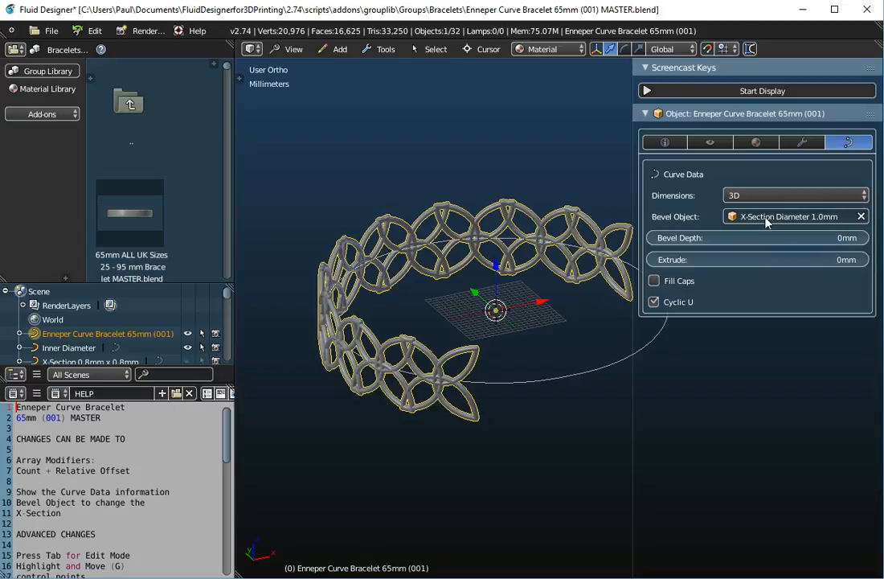
pyautogui.click(861, 216)
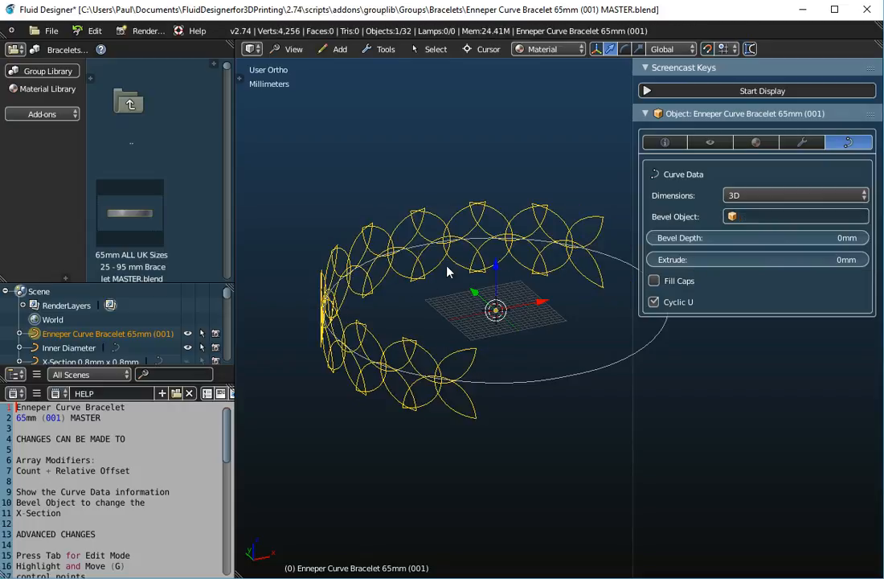
pyautogui.click(752, 217)
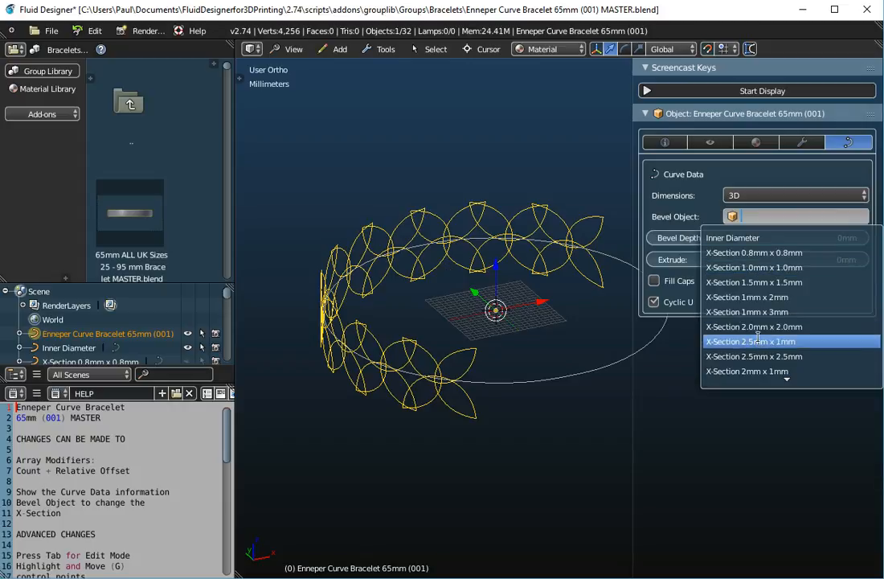
pyautogui.scroll(-3, 755, 367)
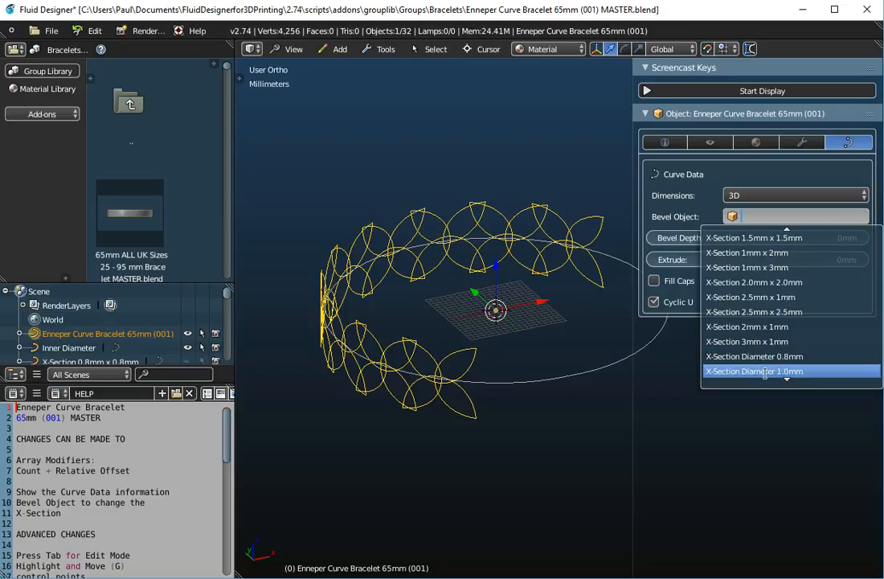
pyautogui.click(767, 371)
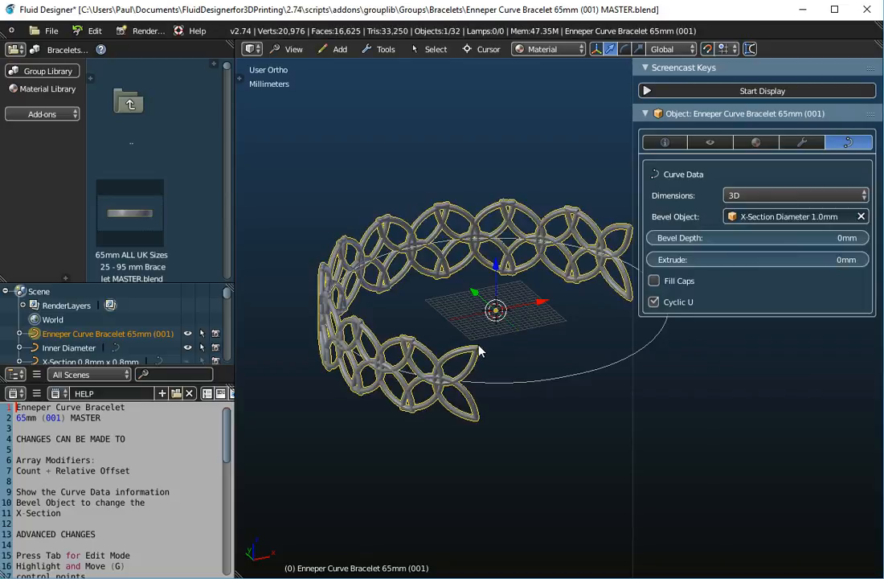
pyautogui.click(799, 144)
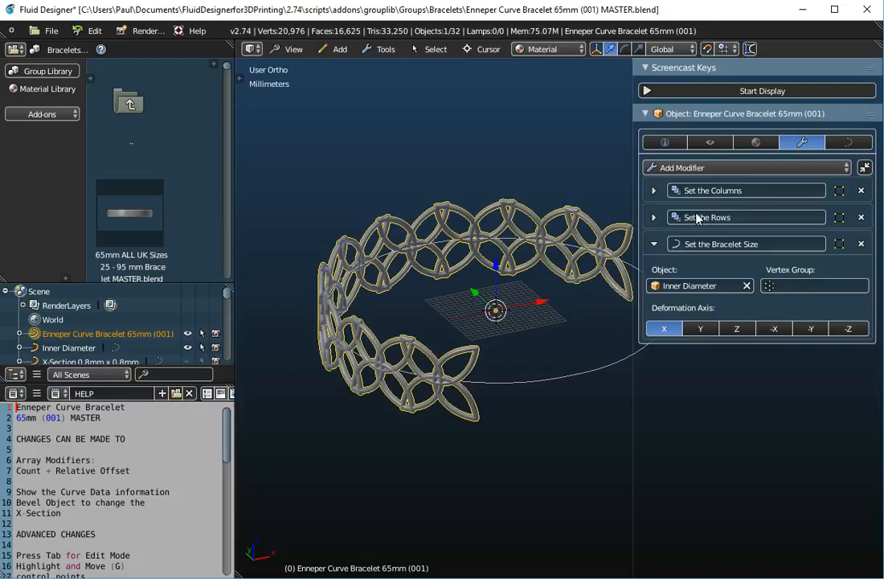
pyautogui.click(653, 217)
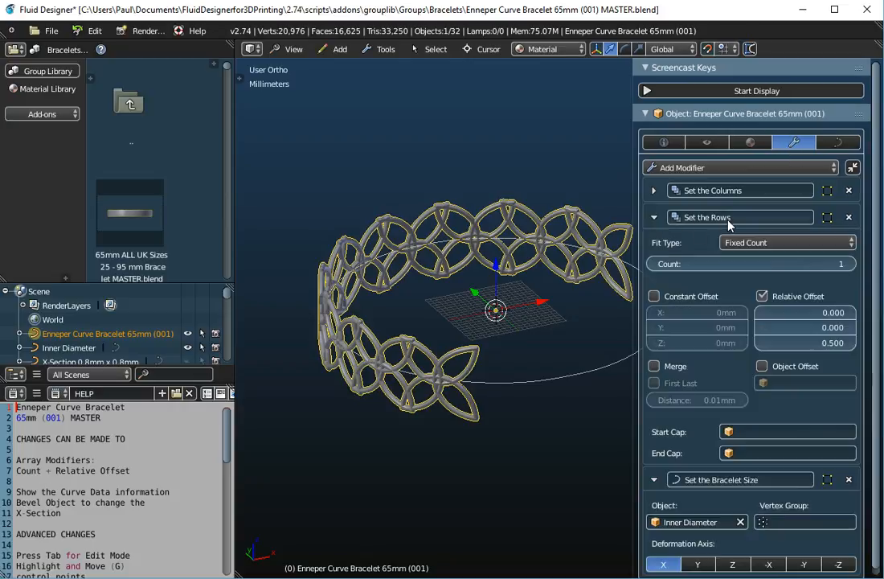
pyautogui.click(851, 266)
pyautogui.click(852, 271)
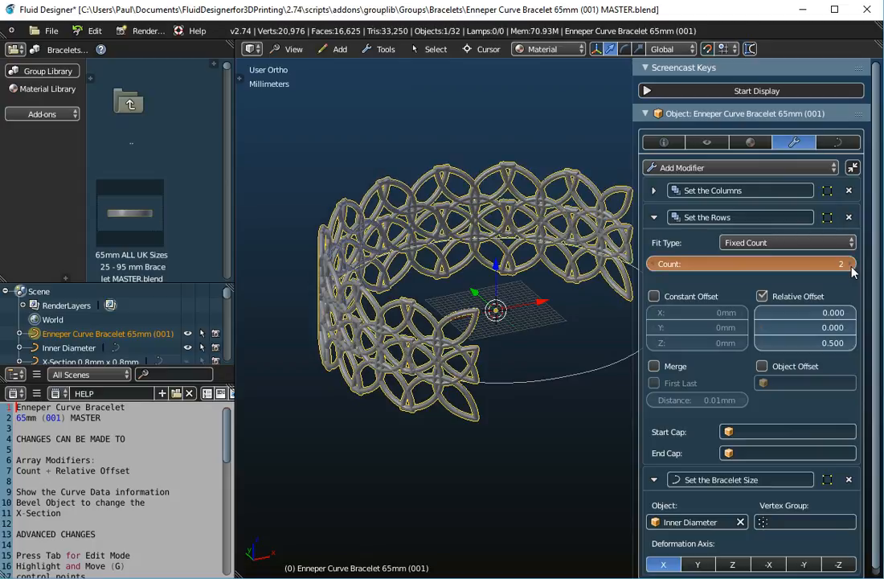
pyautogui.click(852, 270)
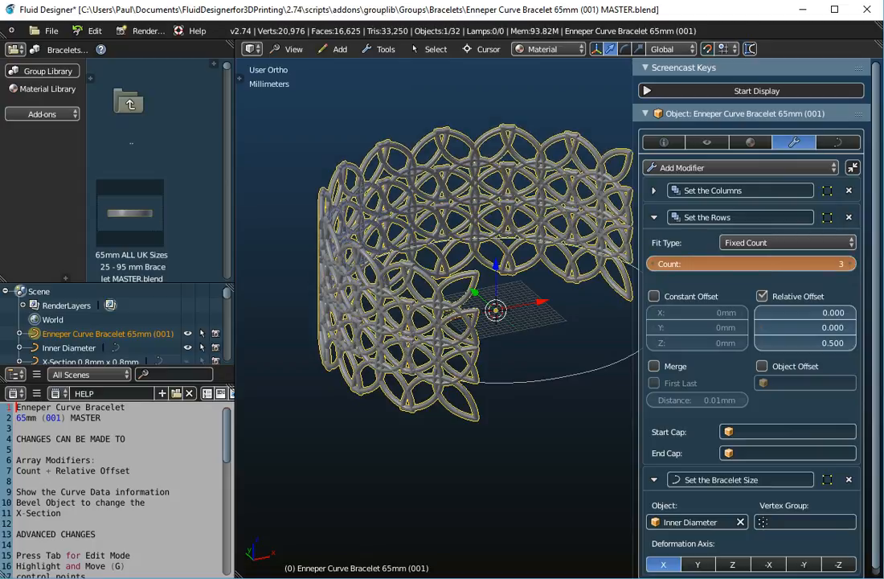
pyautogui.click(655, 267)
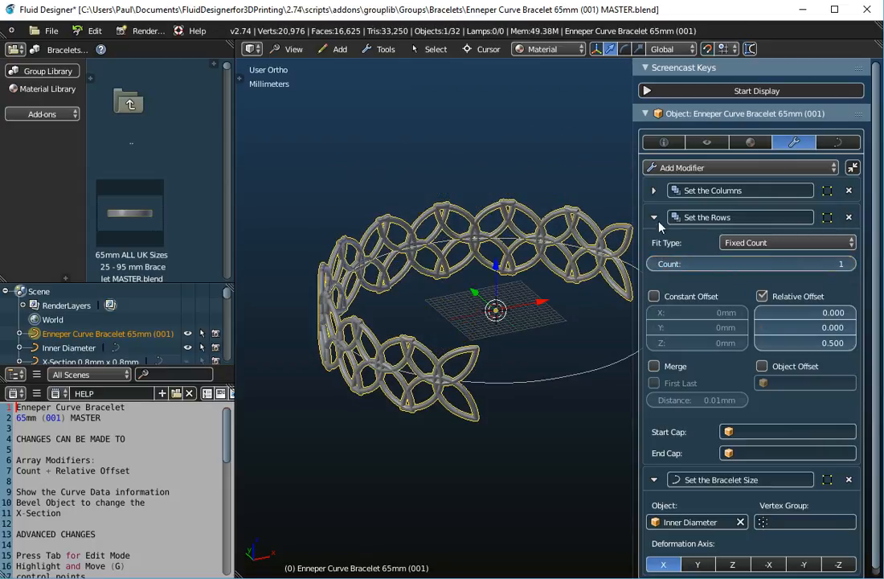
pyautogui.click(656, 218)
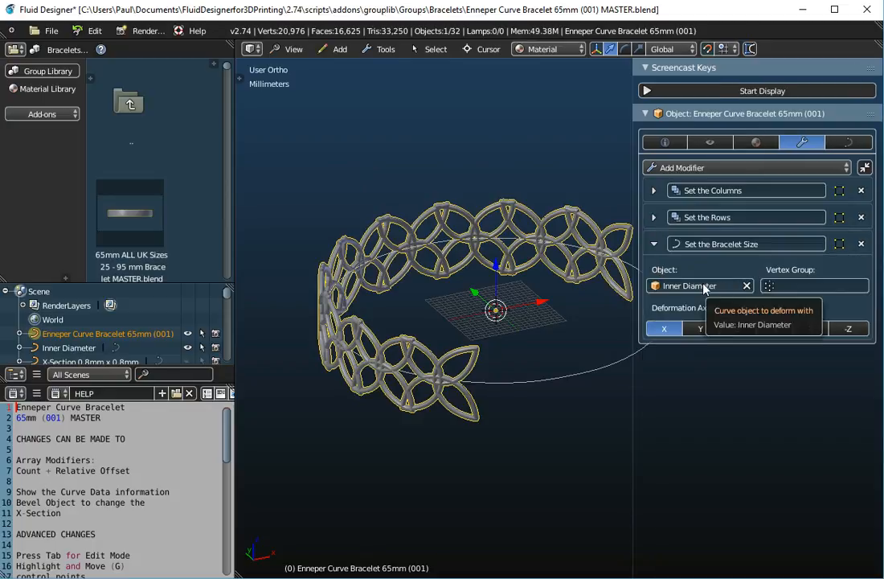
pyautogui.click(654, 190)
pyautogui.click(653, 191)
pyautogui.click(655, 217)
pyautogui.click(654, 218)
pyautogui.click(742, 167)
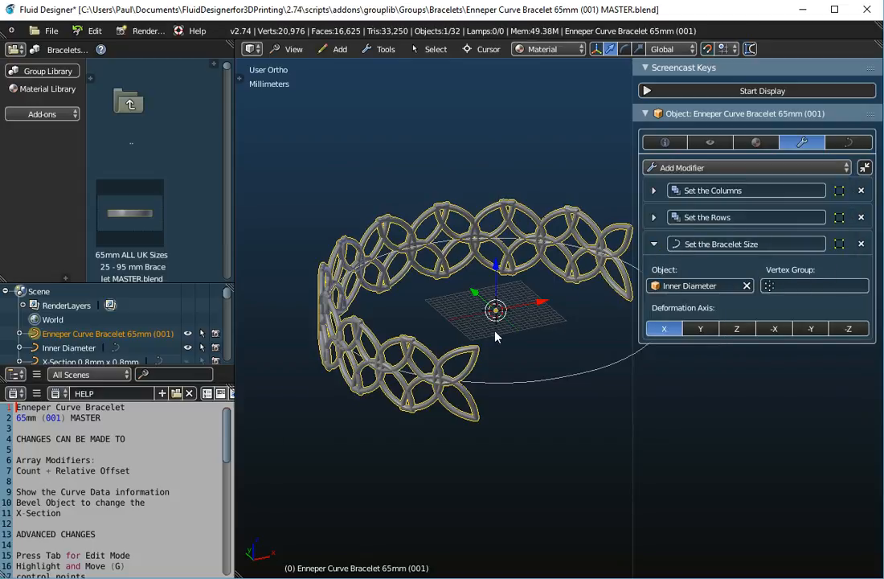
# - Set the bracelet's column count to 1
pyautogui.click(653, 190)
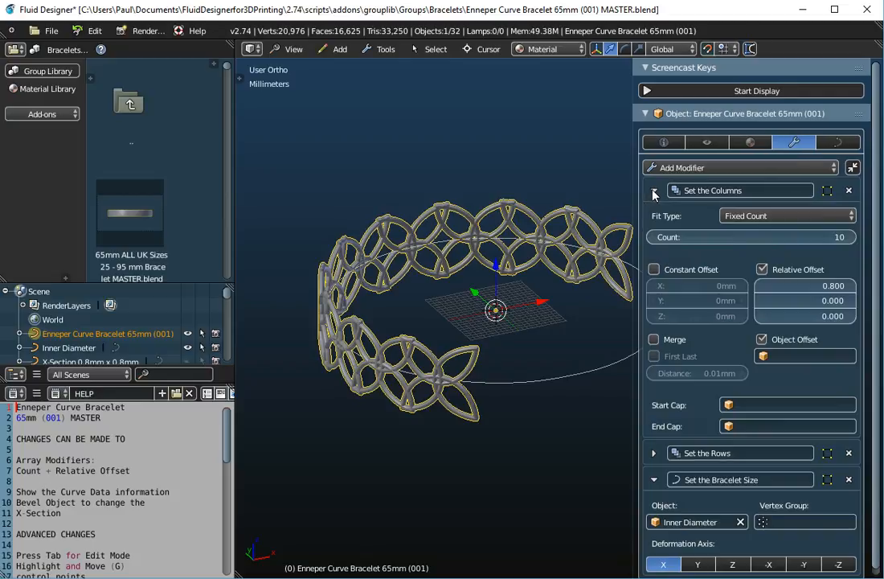
pyautogui.click(736, 236)
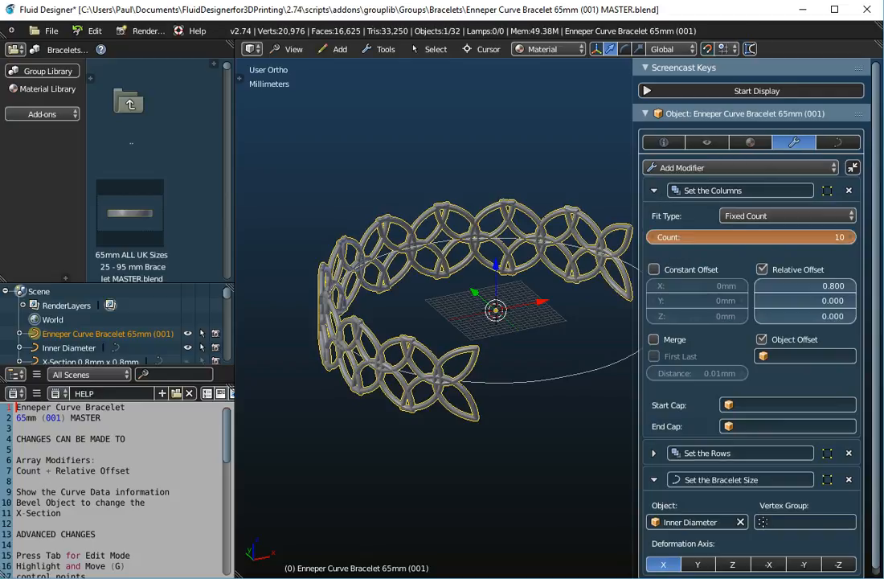
pyautogui.write('1')
pyautogui.press('Return')
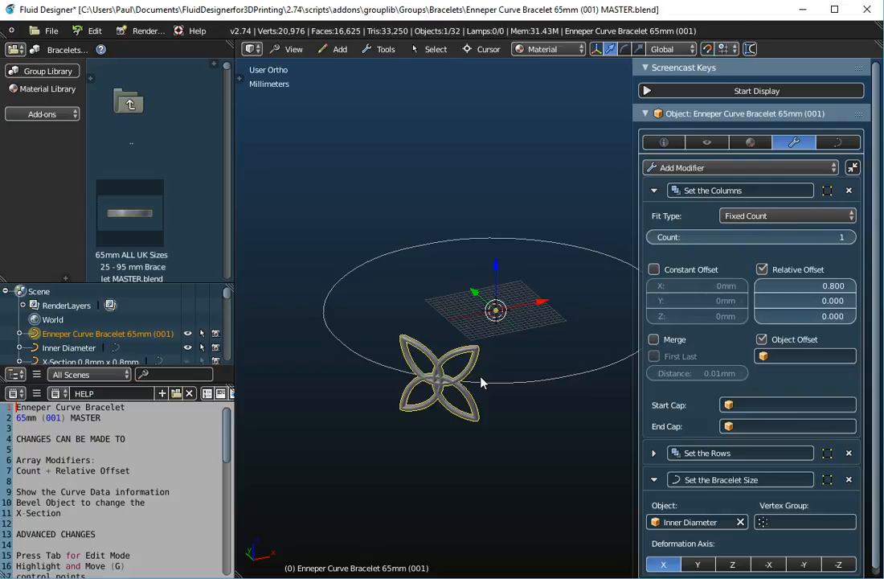
# - In edit mode, toggle selection of all curve points, then return to object mode
pyautogui.press('Tab')
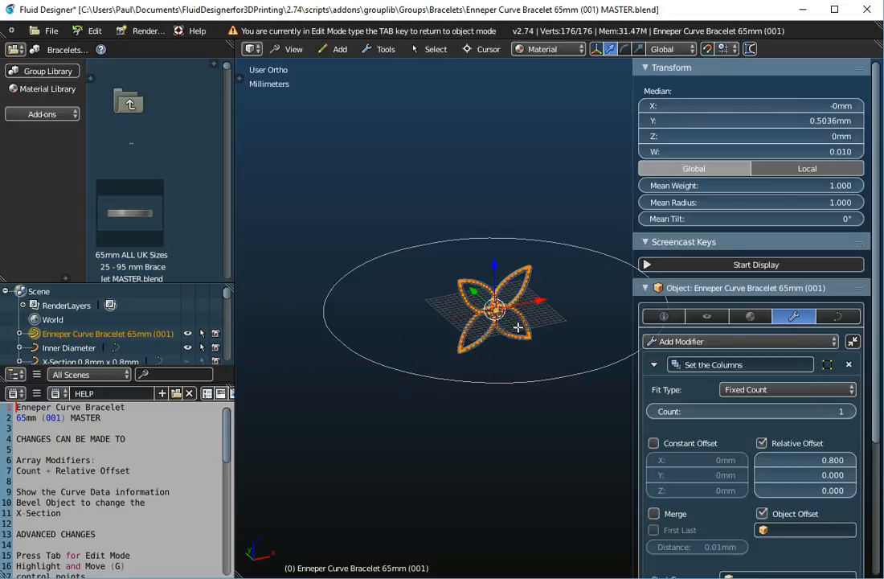
pyautogui.scroll(3, 442, 277)
pyautogui.scroll(4, 489, 299)
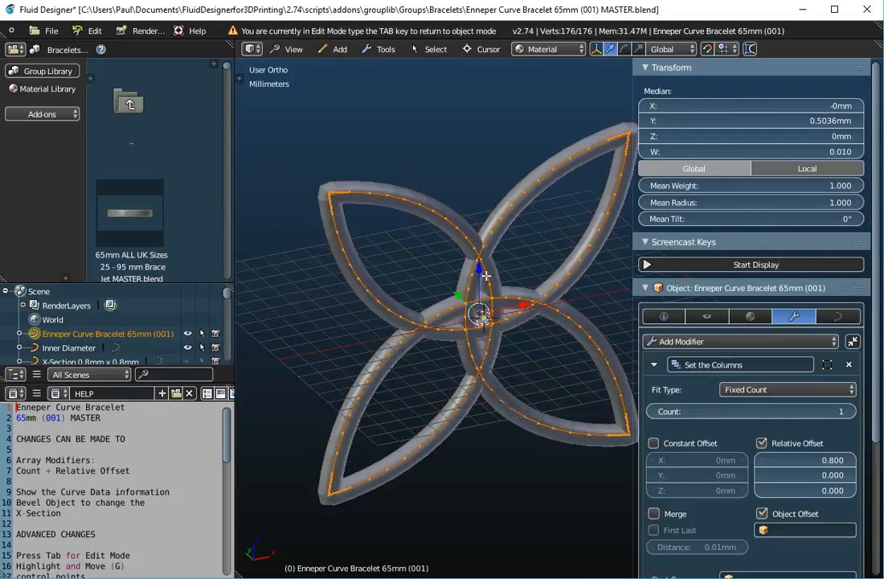
pyautogui.press('a')
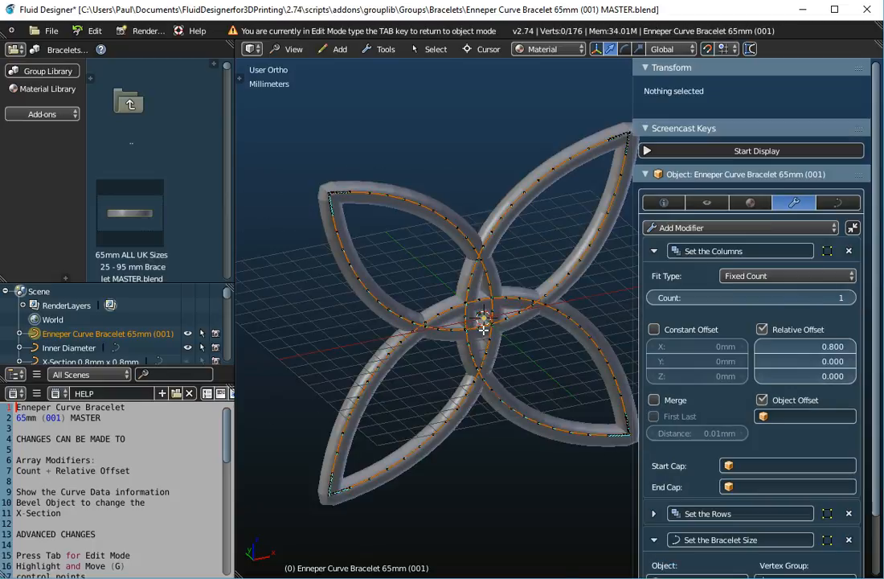
pyautogui.press('a')
pyautogui.press('a')
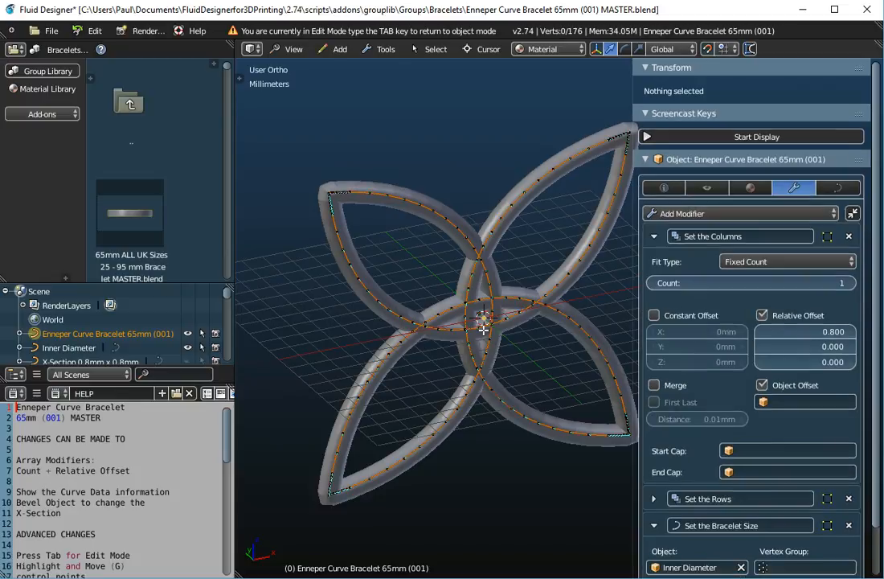
pyautogui.press('a')
pyautogui.press('a')
pyautogui.press('a')
pyautogui.press('Tab')
# - Set the column count to 10 and orbit around to inspect the open ring
pyautogui.scroll(-5, 485, 329)
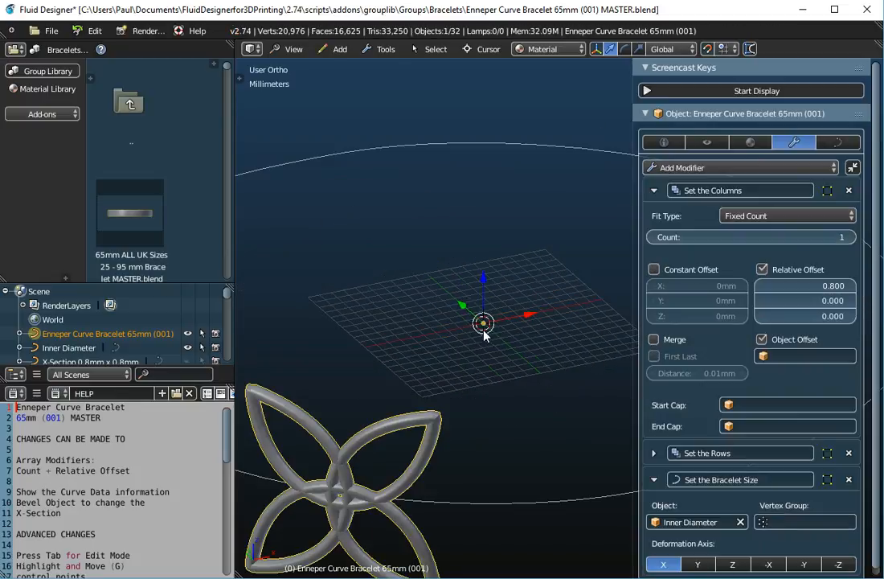
pyautogui.click(746, 238)
pyautogui.write('10')
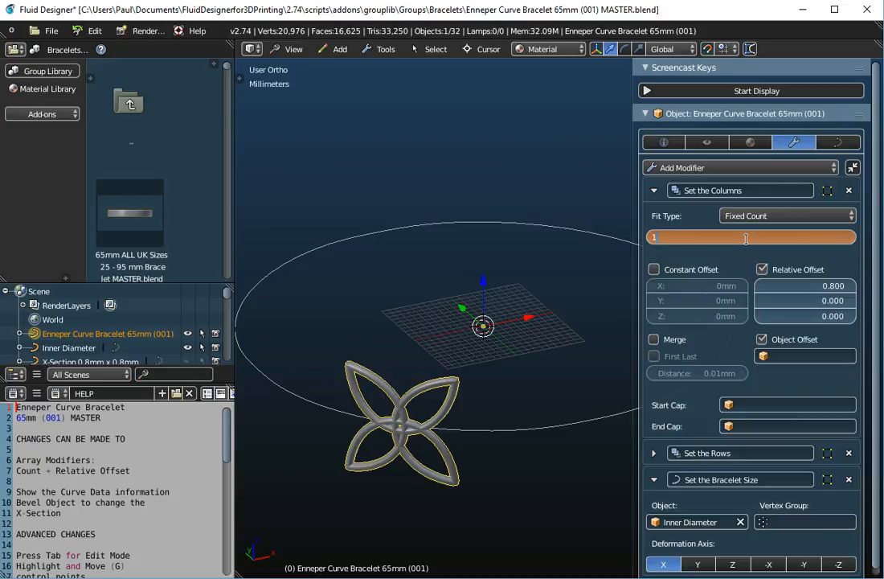
pyautogui.press('Return')
pyautogui.scroll(-3, 509, 337)
pyautogui.moveTo(510, 337); pyautogui.dragTo(527, 395, button='middle')
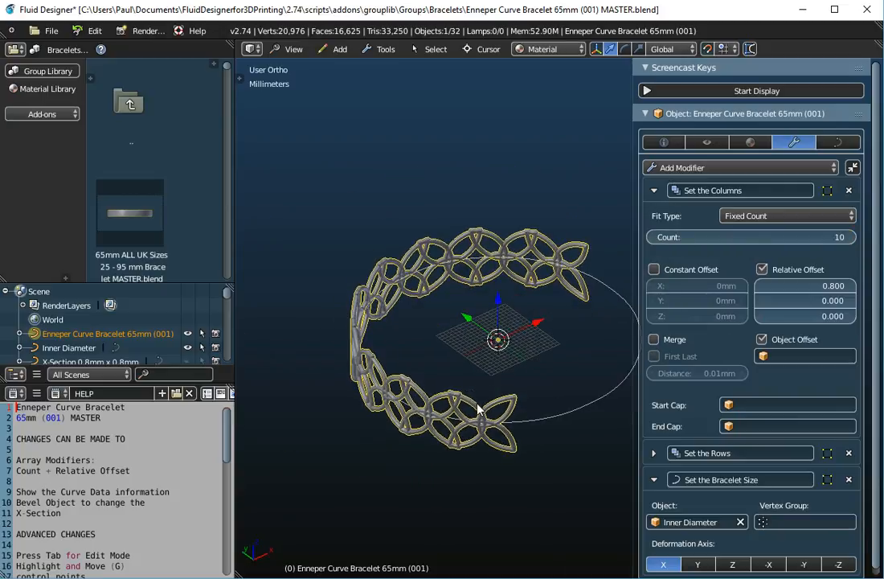
pyautogui.moveTo(478, 408); pyautogui.dragTo(509, 428, button='middle')
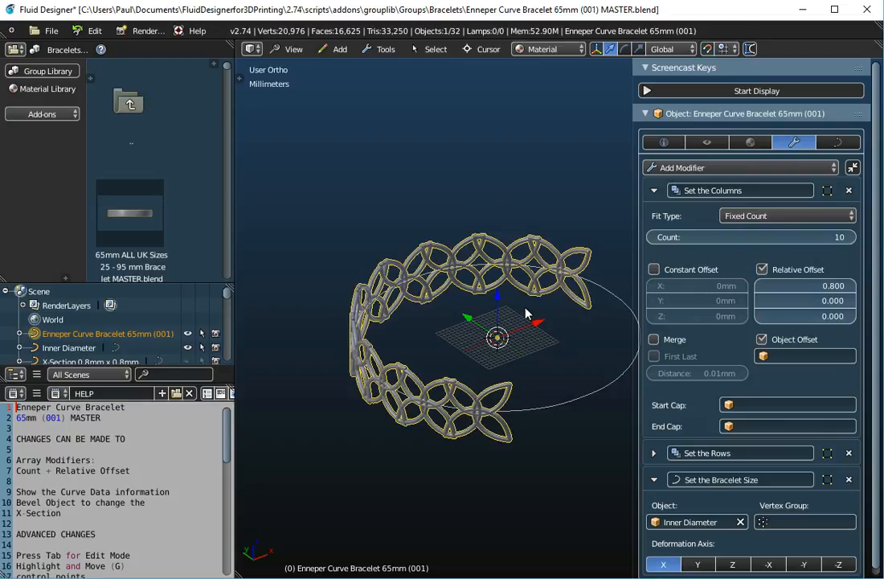
pyautogui.moveTo(560, 297); pyautogui.dragTo(480, 395, button='middle')
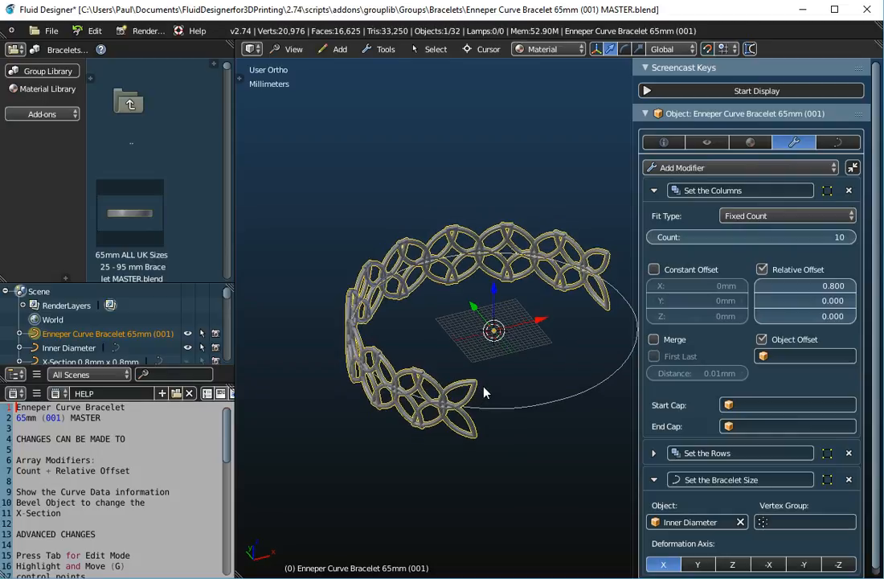
# - Review the curve data, then re-expand the row and column array settings
pyautogui.click(653, 191)
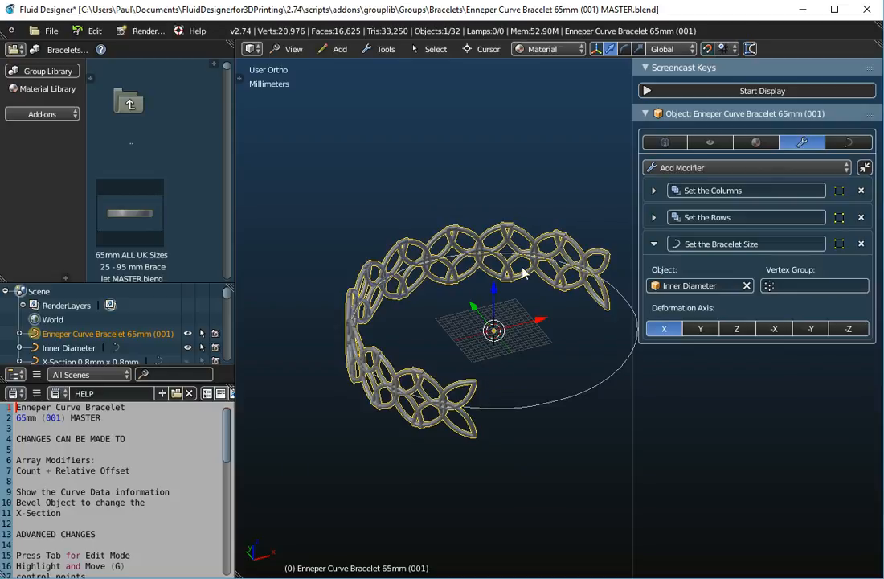
pyautogui.click(847, 143)
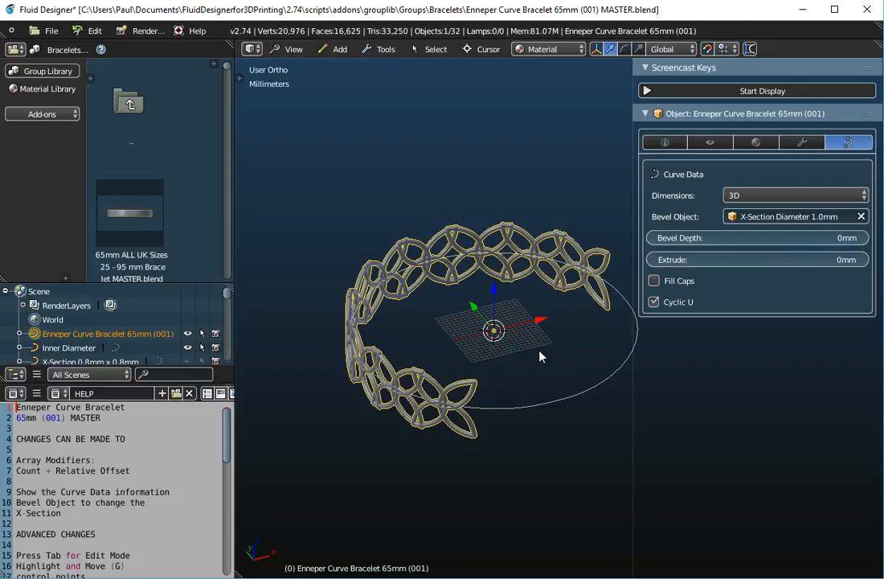
pyautogui.click(379, 49)
pyautogui.moveTo(388, 70)
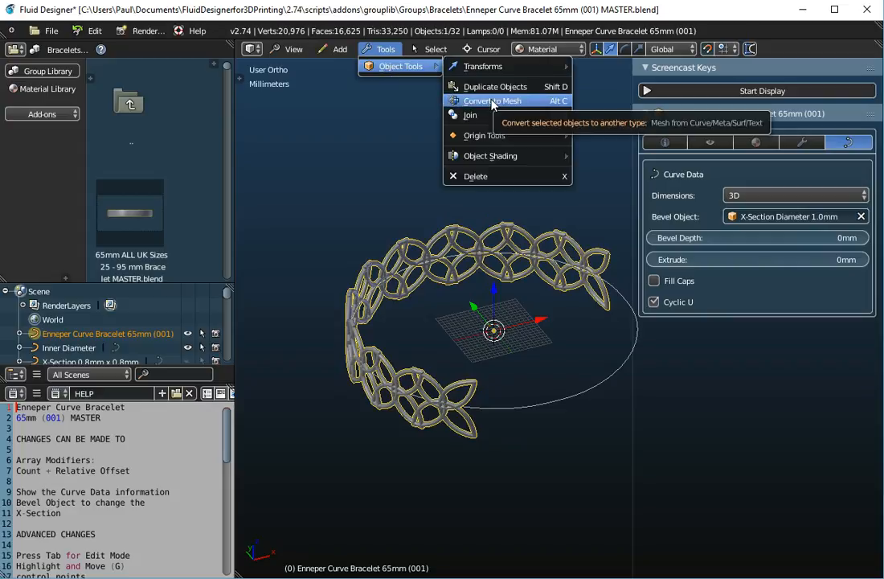
pyautogui.click(801, 142)
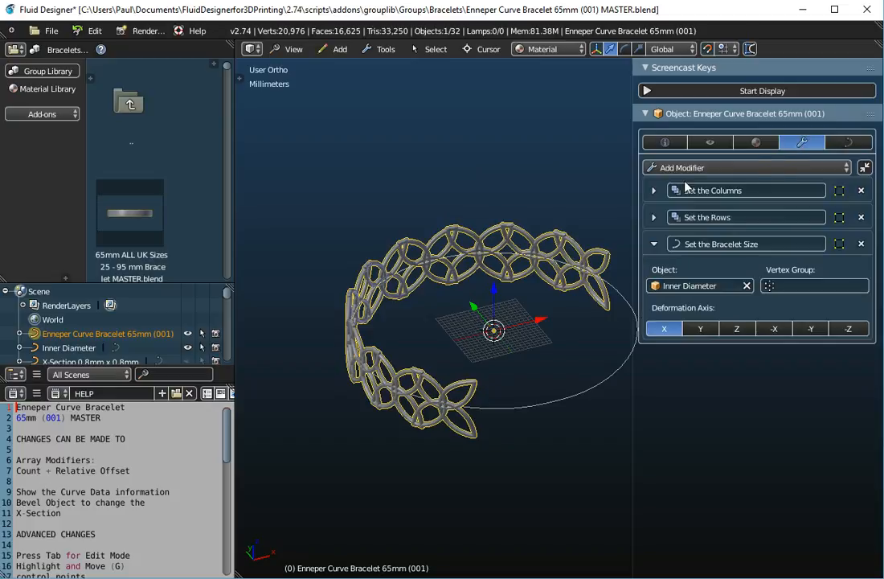
pyautogui.click(655, 218)
pyautogui.click(656, 191)
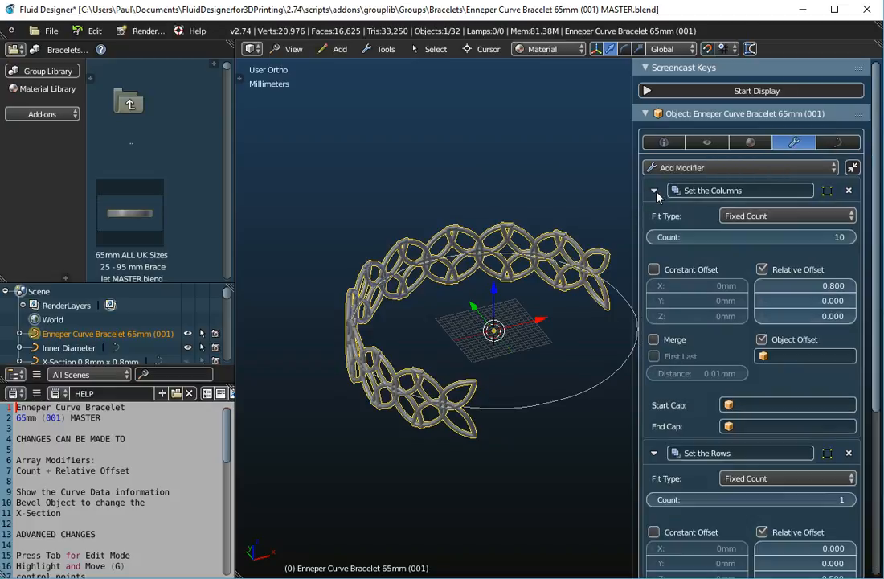
# - Convert the bracelet to a mesh via Object Tools, giving 173,040 vertices
pyautogui.click(381, 49)
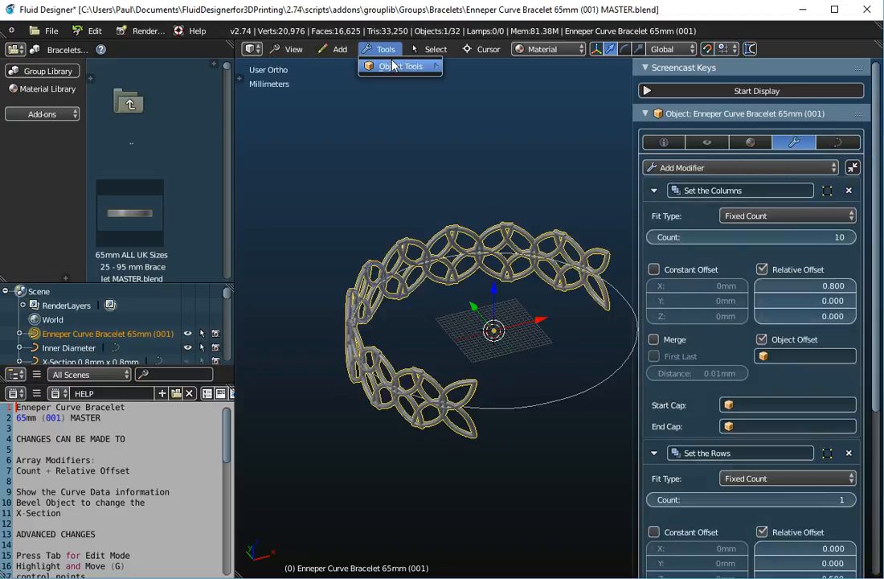
pyautogui.moveTo(402, 66)
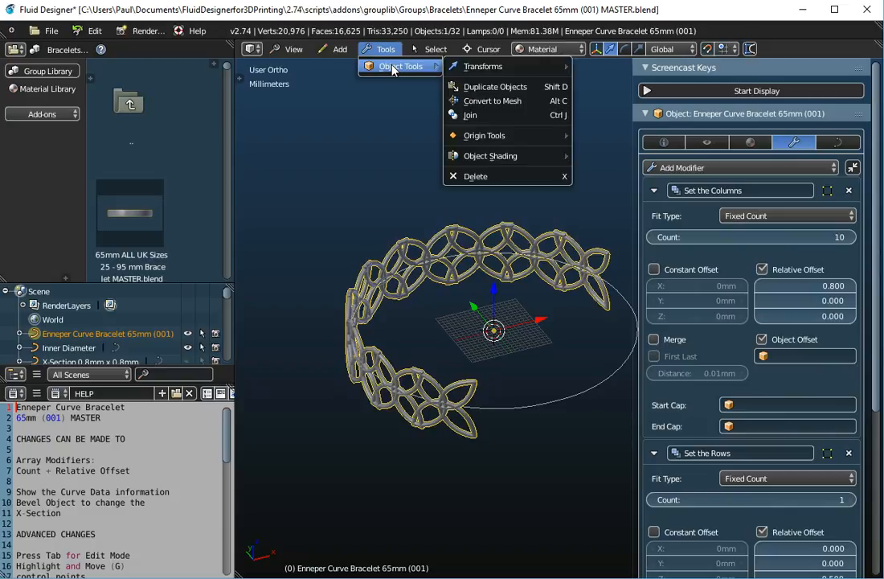
pyautogui.click(501, 102)
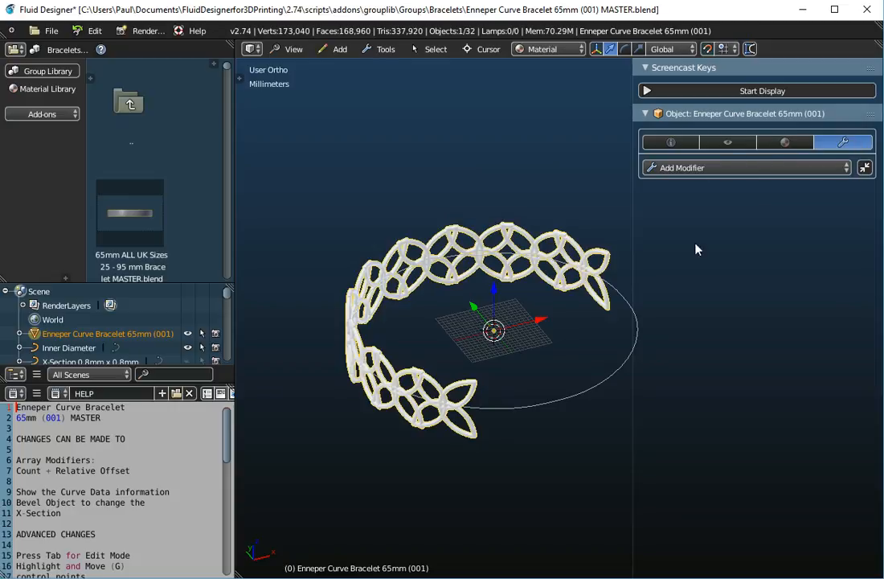
pyautogui.scroll(5, 418, 408)
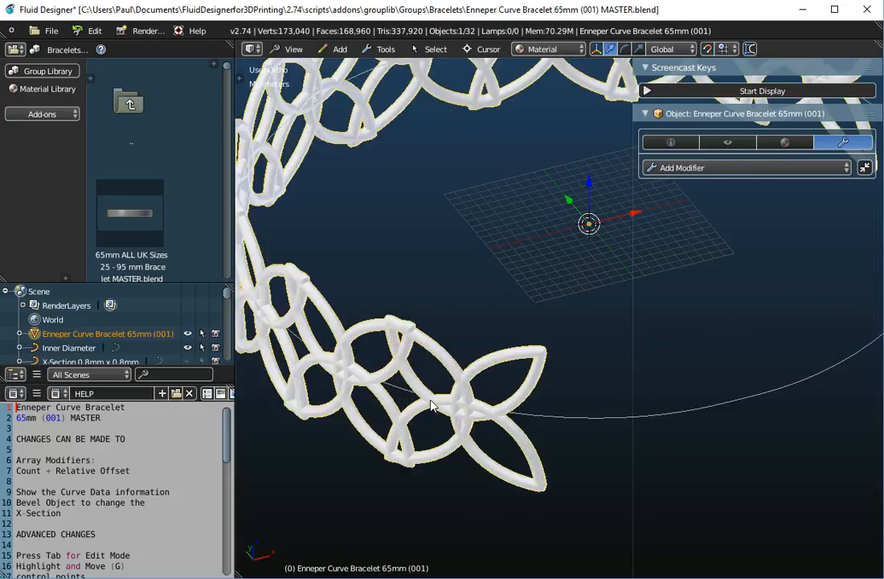
pyautogui.press('Tab')
pyautogui.scroll(8, 432, 345)
pyautogui.scroll(6, 431, 345)
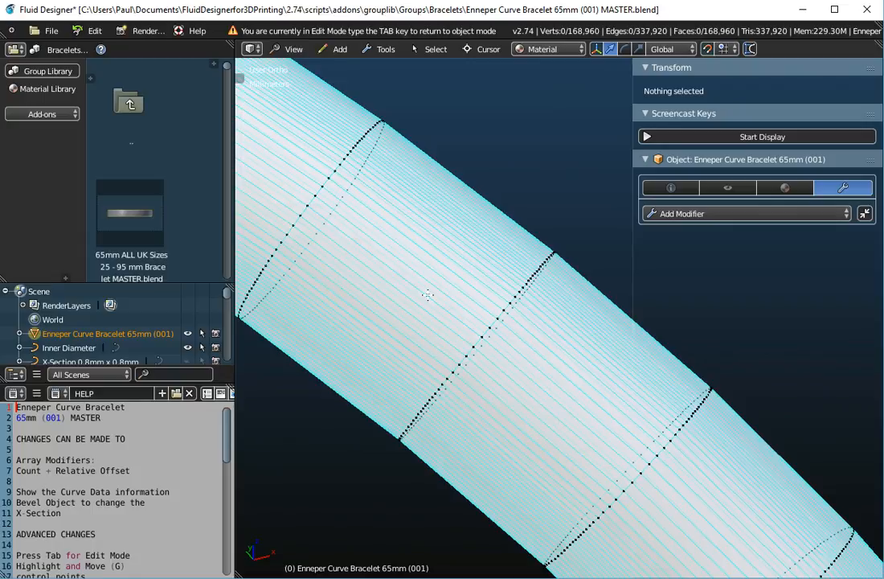
pyautogui.rightClick(266, 164)
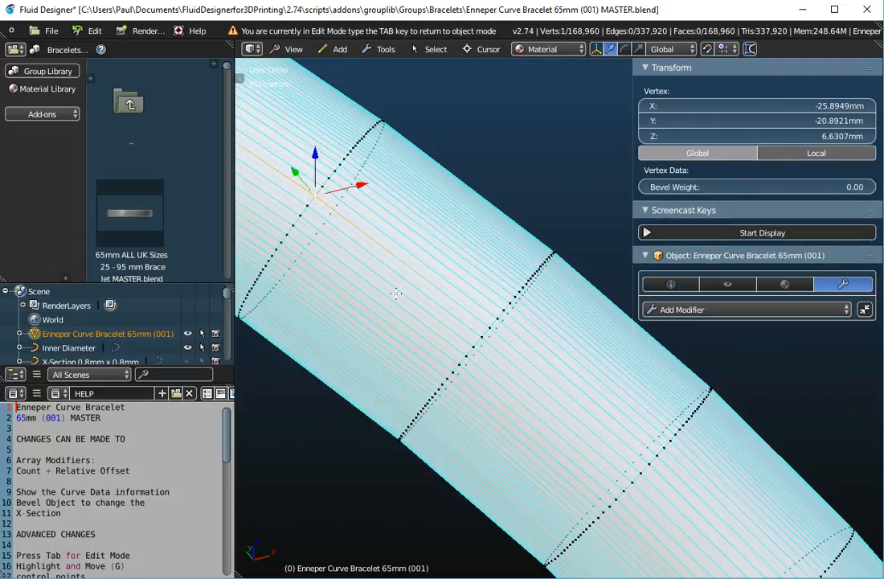
pyautogui.scroll(-3, 415, 281)
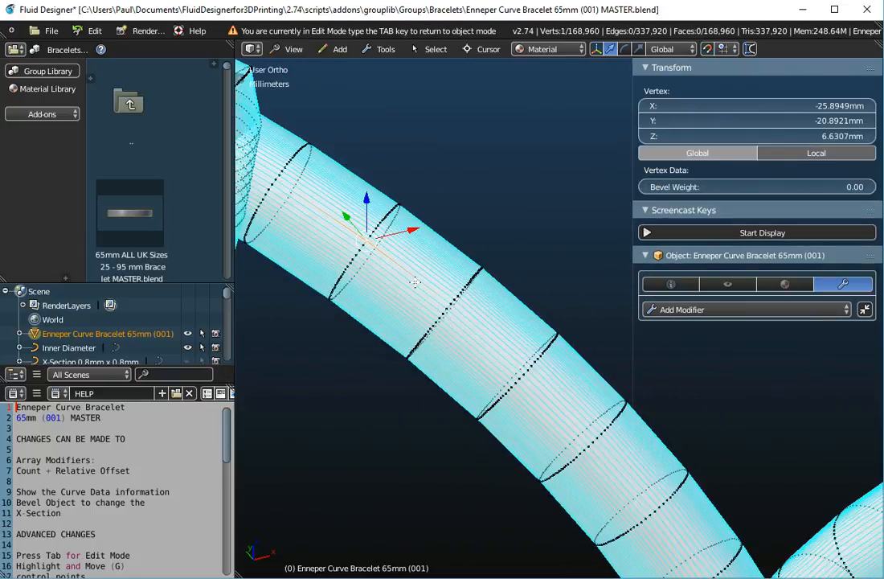
pyautogui.scroll(-6, 415, 281)
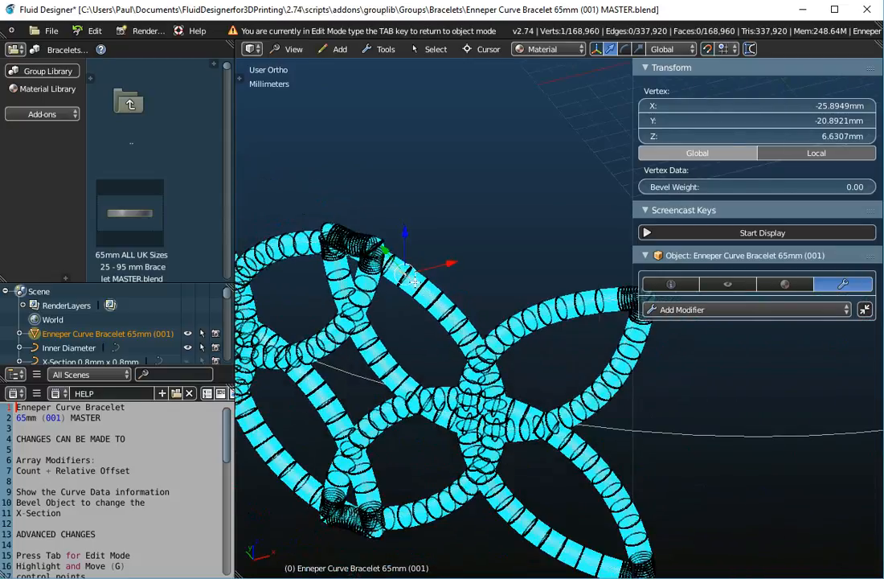
pyautogui.scroll(-2, 415, 282)
pyautogui.press('Tab')
pyautogui.scroll(-4, 415, 282)
pyautogui.moveTo(415, 287); pyautogui.dragTo(450, 316, button='middle')
pyautogui.scroll(1, 448, 317)
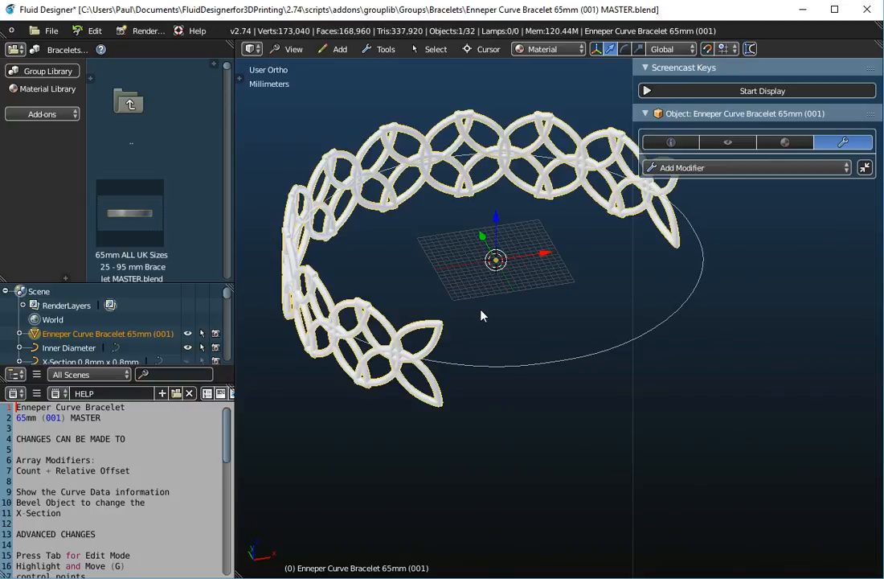
# - Undo twice to revert the mesh conversion, restoring the curve and its modifiers
pyautogui.click(93, 30)
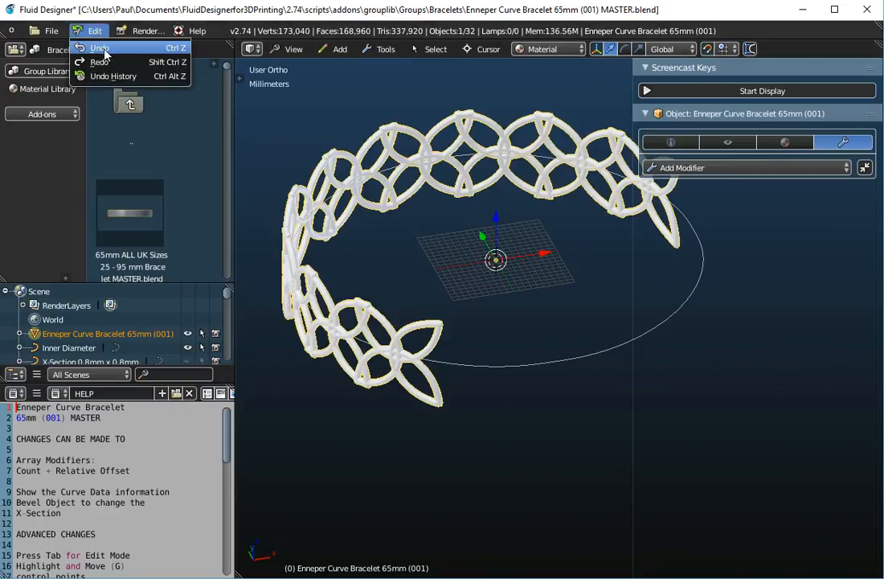
pyautogui.click(103, 50)
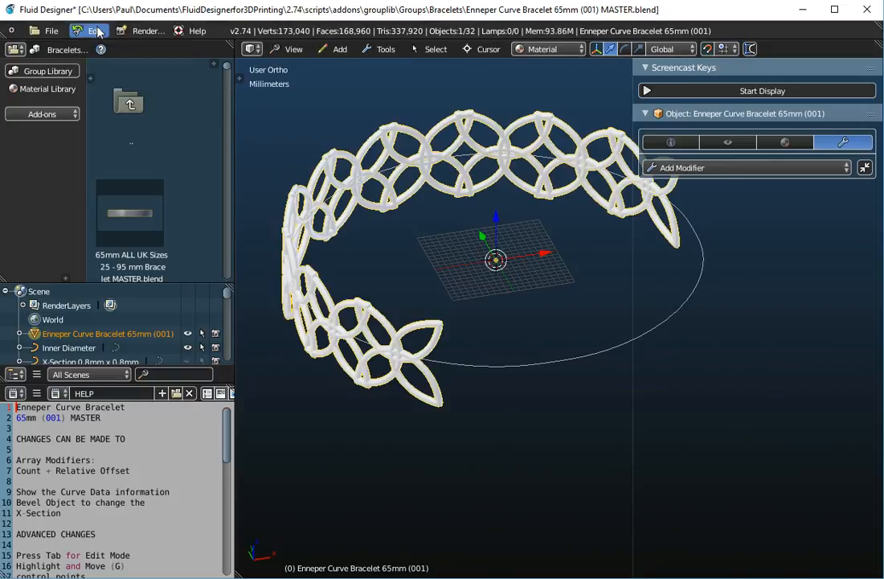
pyautogui.click(98, 32)
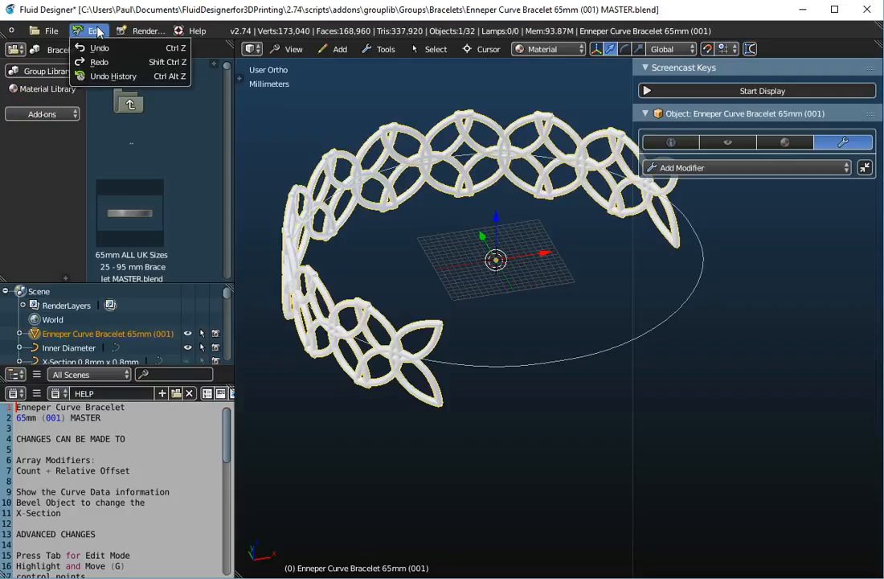
pyautogui.click(99, 50)
pyautogui.moveTo(454, 273); pyautogui.dragTo(354, 289, button='middle')
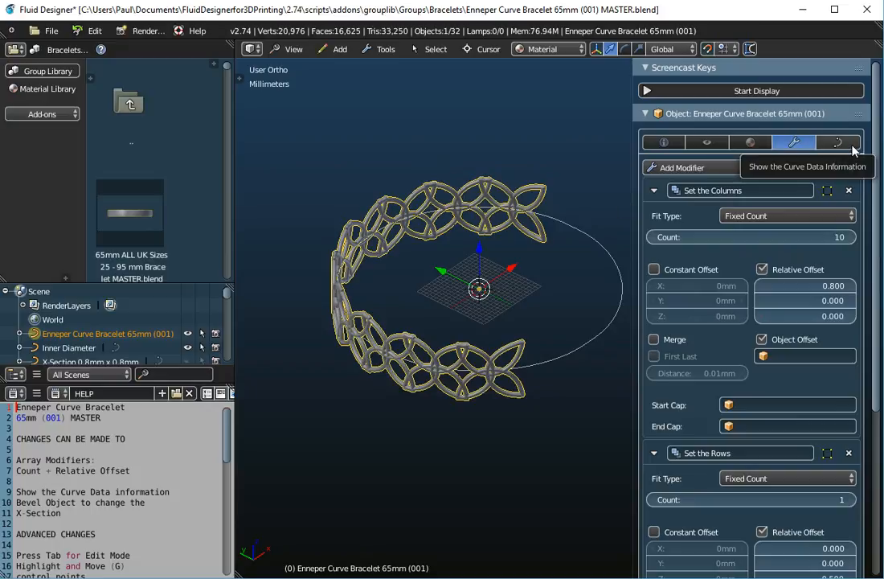
# - Check the curve data and modifier stack, orbiting to a low side view of the bracelet
pyautogui.click(852, 143)
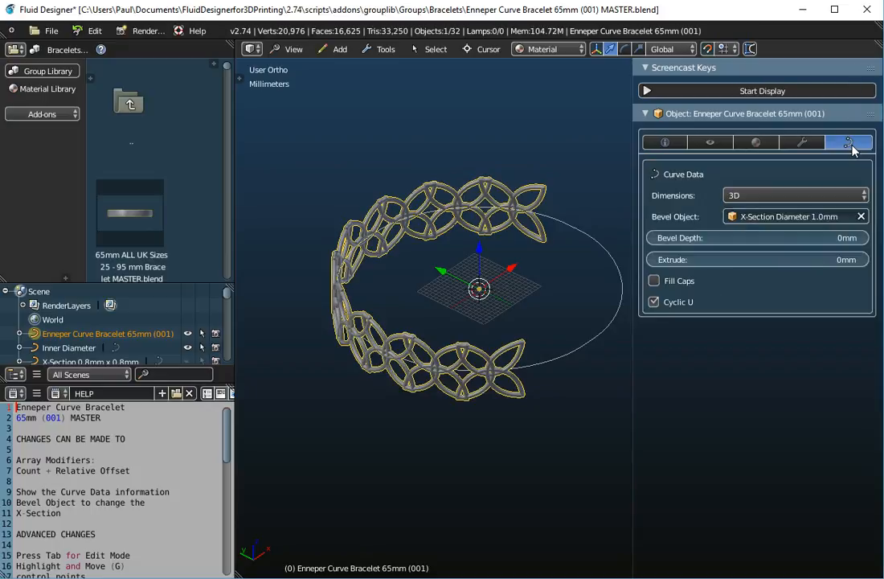
pyautogui.click(802, 143)
pyautogui.moveTo(465, 335); pyautogui.dragTo(408, 339, button='middle')
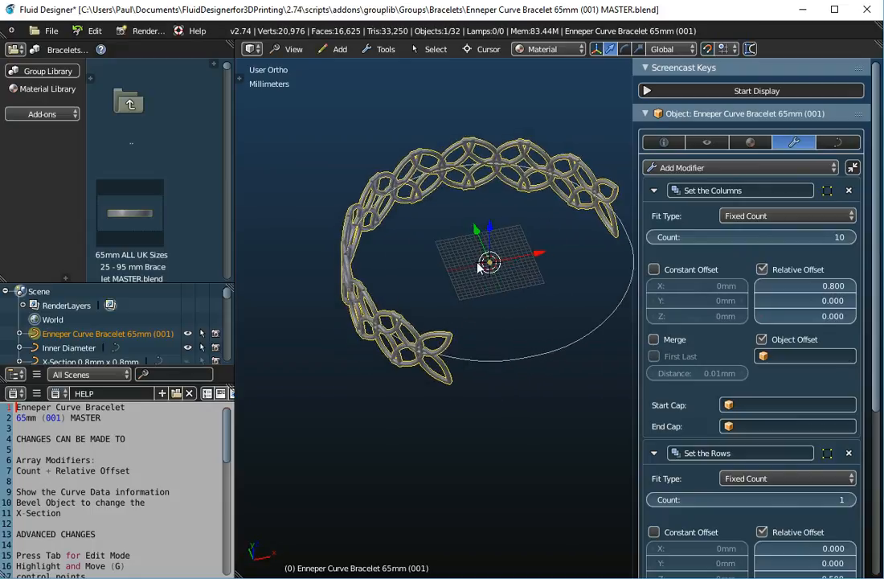
pyautogui.moveTo(499, 283); pyautogui.dragTo(475, 341, button='middle')
pyautogui.click(379, 49)
pyautogui.moveTo(402, 66)
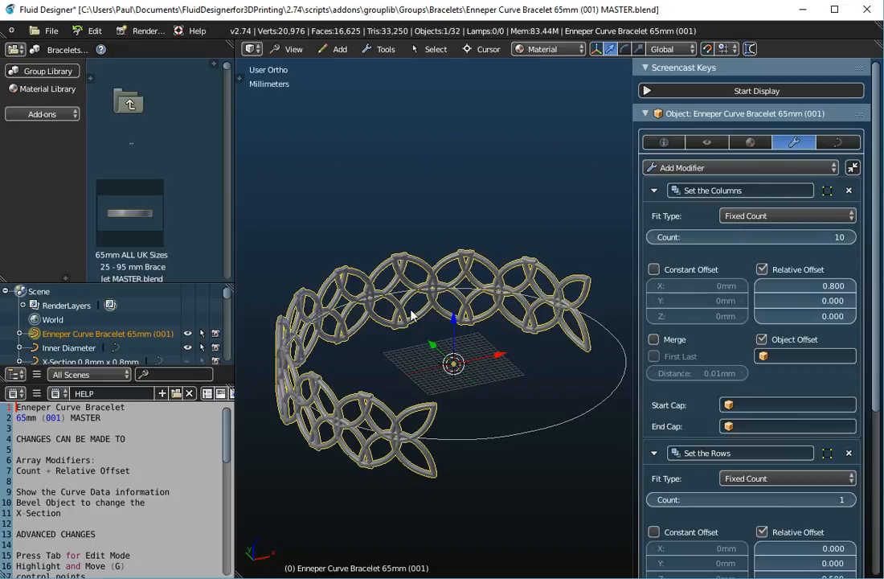
pyautogui.scroll(-2, 411, 315)
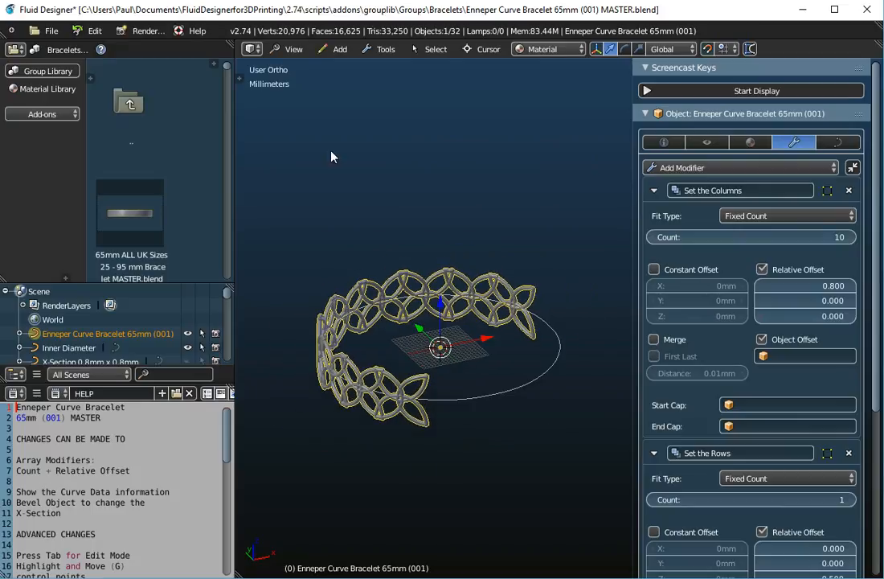
pyautogui.click(48, 30)
pyautogui.moveTo(79, 320)
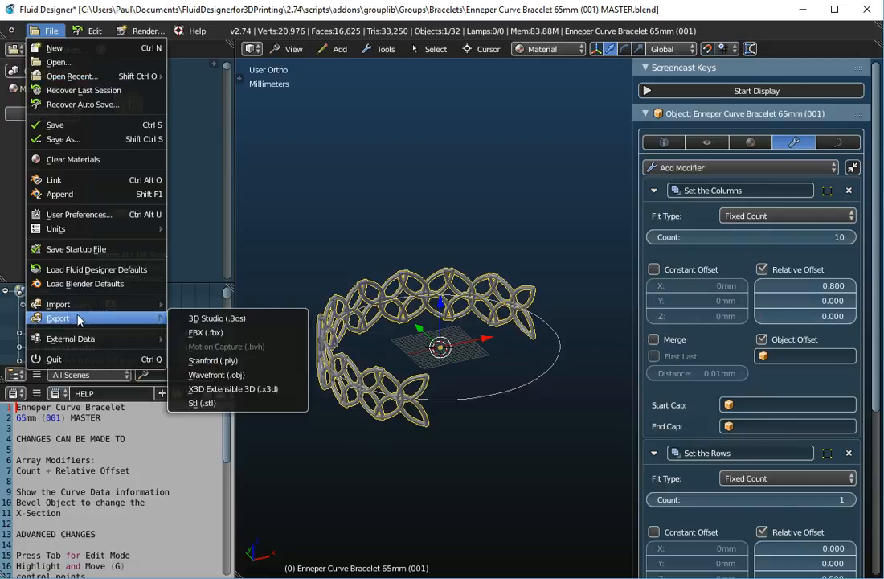
# - Export the bracelet to the Desktop as Enneper Curve Bracelet 65mm (001).obj, dropping MASTER from the name
pyautogui.click(215, 374)
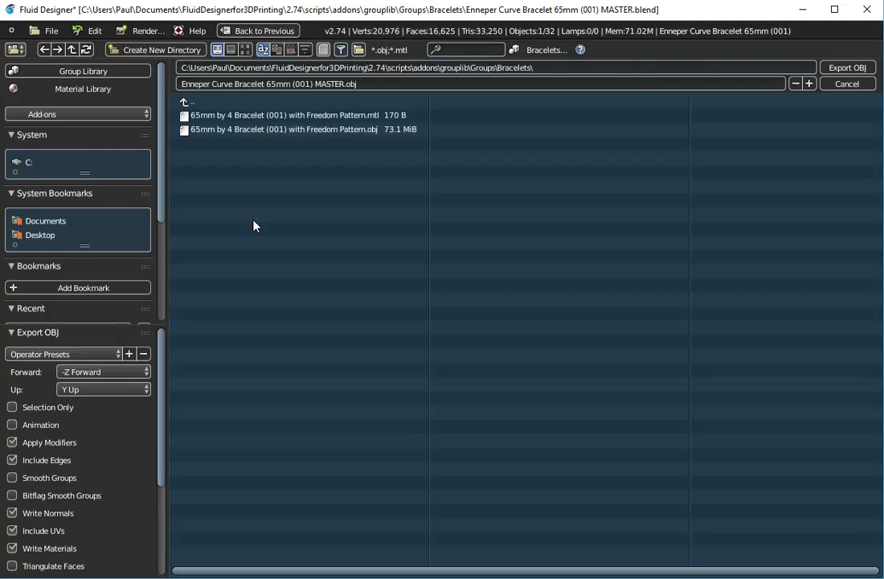
pyautogui.click(41, 237)
pyautogui.click(335, 84)
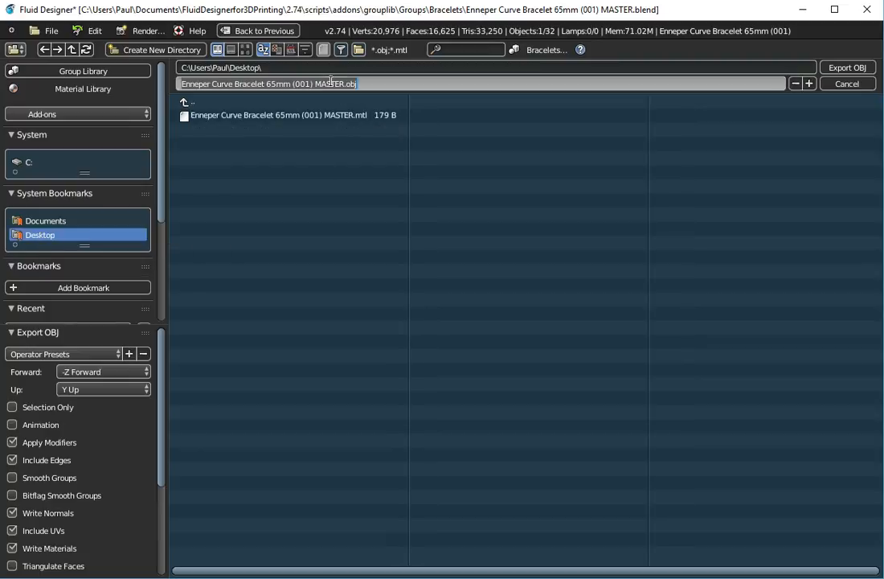
pyautogui.doubleClick(329, 84)
pyautogui.press('BackSpace')
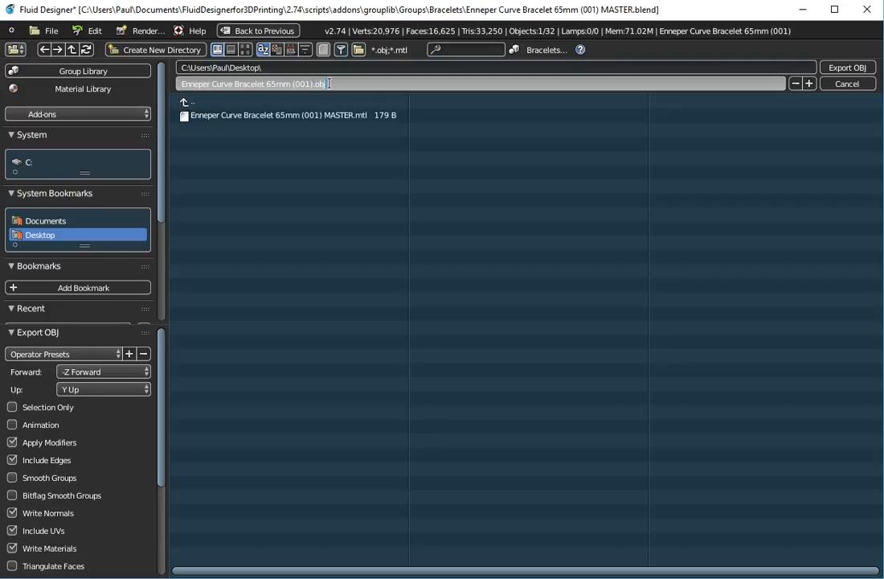
pyautogui.press('Return')
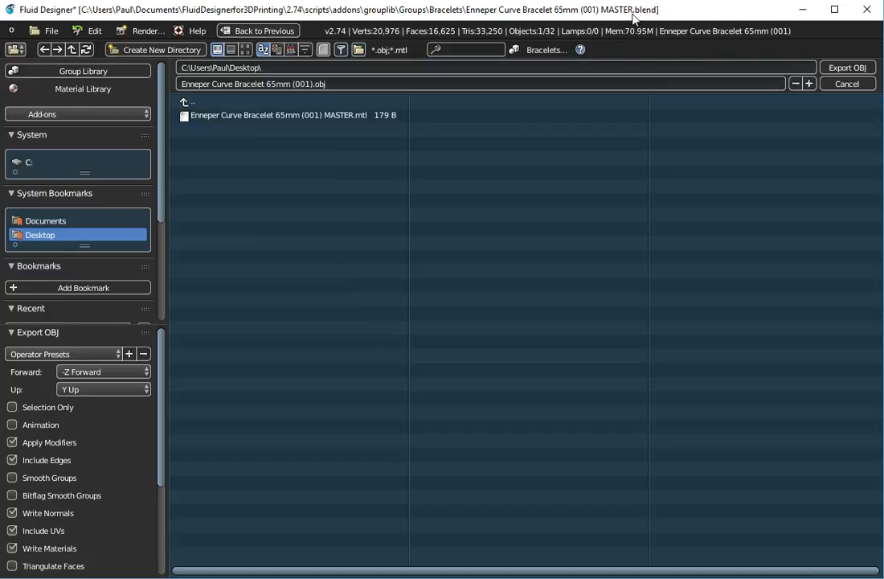
pyautogui.click(842, 68)
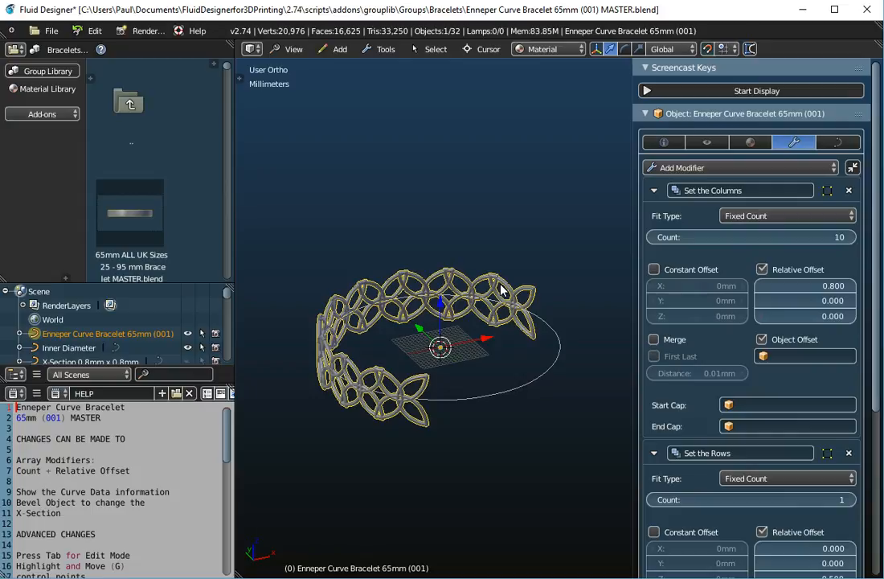
# - Export the bracelet to the Desktop as STL named Enneper Curve Bracelet 65mm (001).stl
pyautogui.click(48, 32)
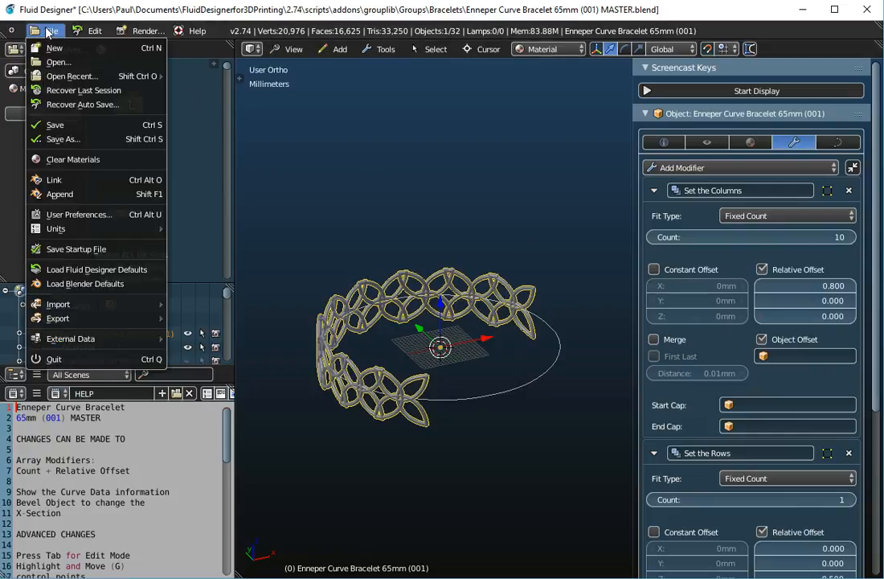
pyautogui.moveTo(61, 317)
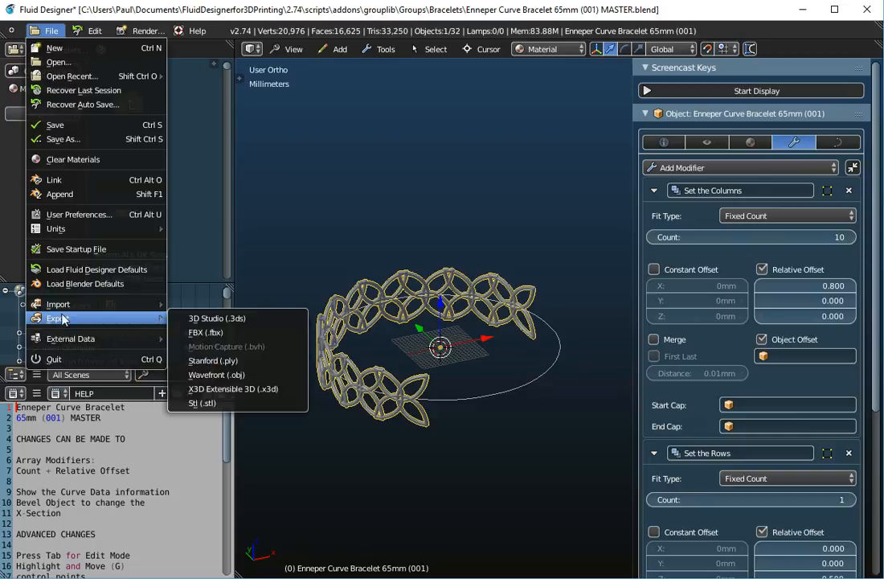
pyautogui.click(213, 412)
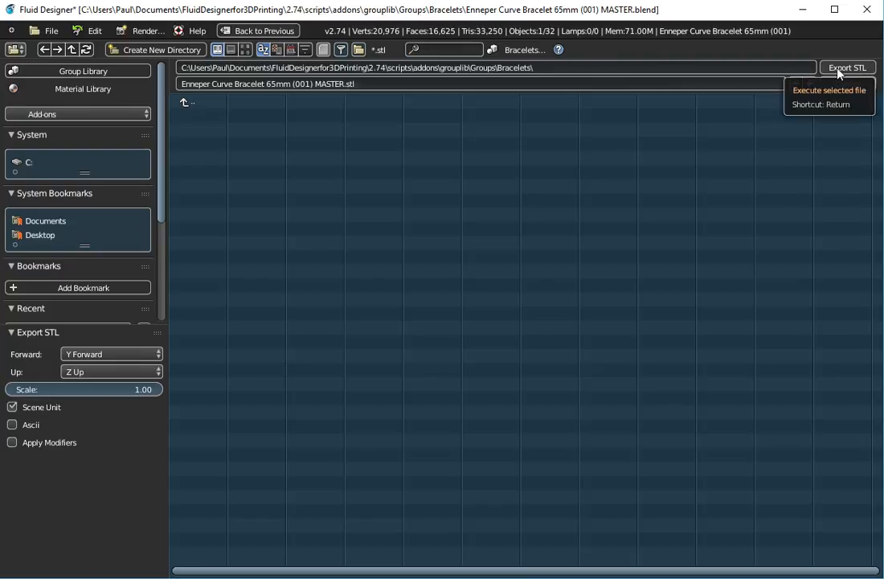
pyautogui.click(42, 235)
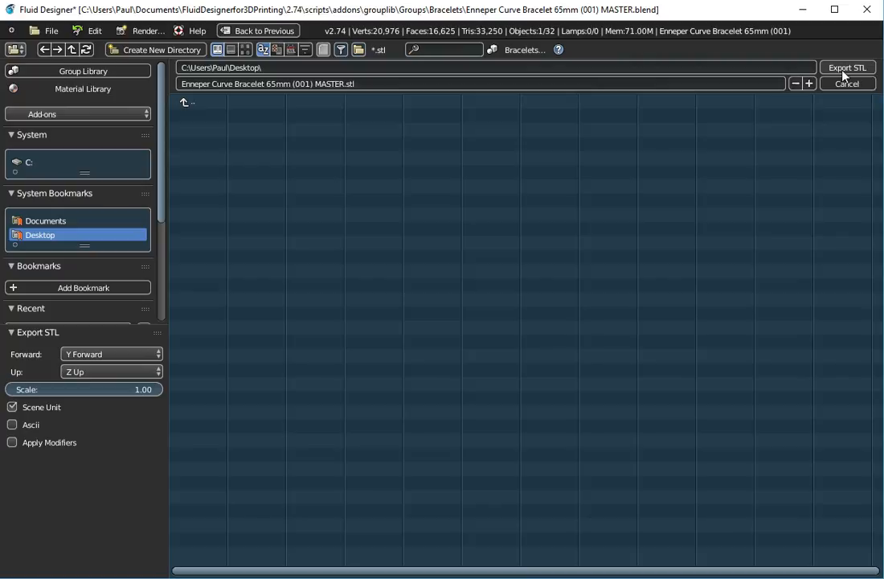
pyautogui.click(330, 85)
pyautogui.doubleClick(336, 83)
pyautogui.press('BackSpace')
pyautogui.press('BackSpace')
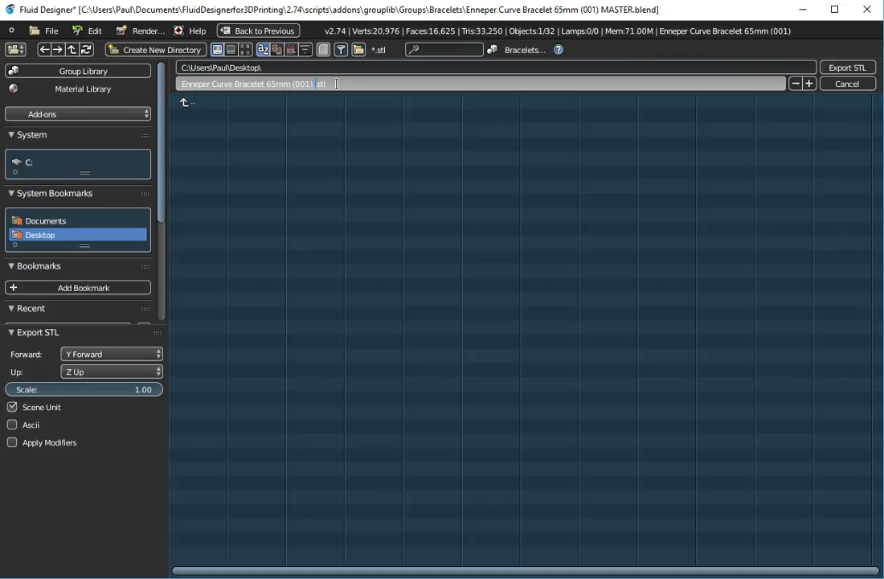
pyautogui.press('Return')
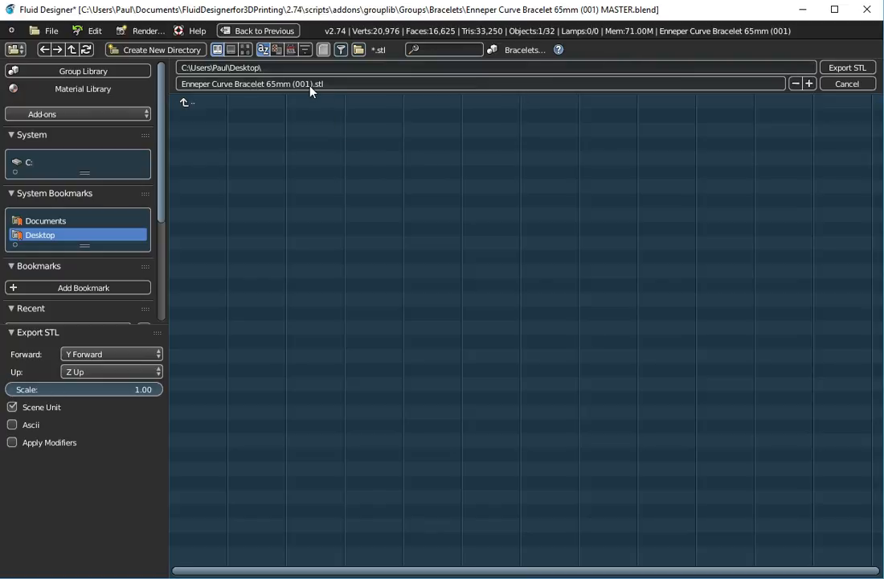
pyautogui.click(848, 68)
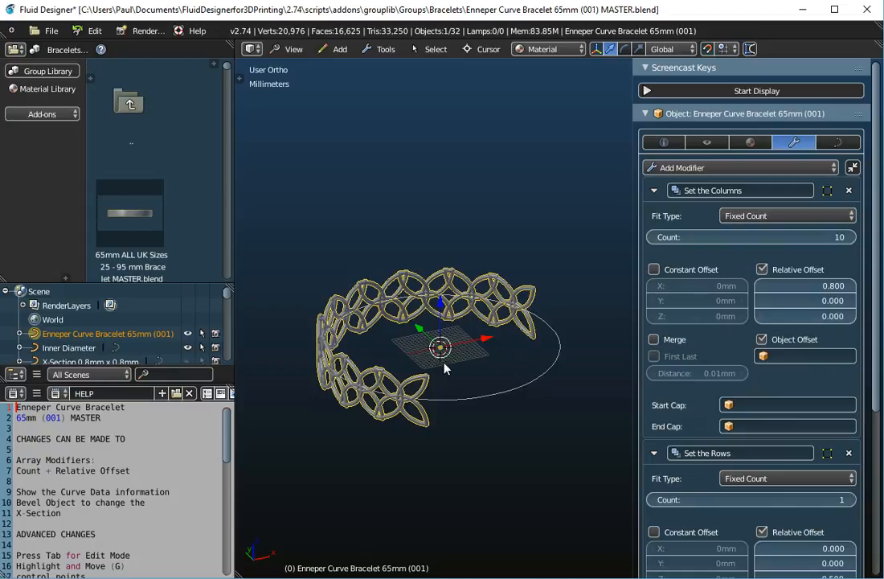
# - Recheck the curve data and array modifiers, zooming the viewport in and out
pyautogui.click(840, 142)
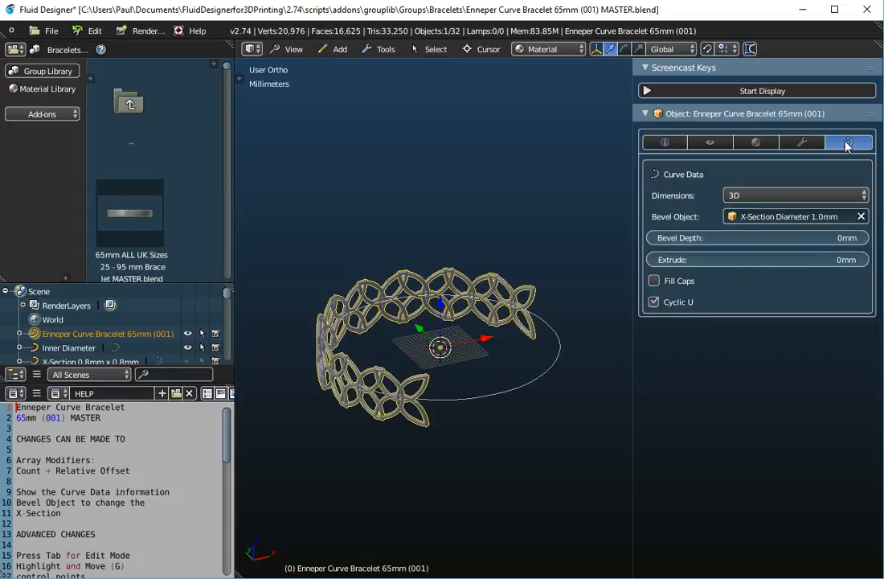
pyautogui.click(816, 144)
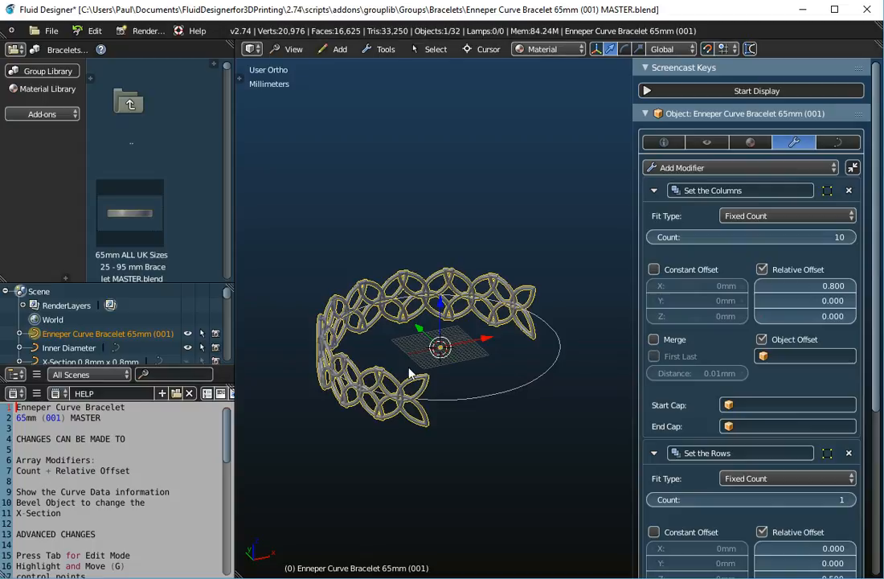
pyautogui.scroll(5, 390, 384)
pyautogui.scroll(-4, 391, 384)
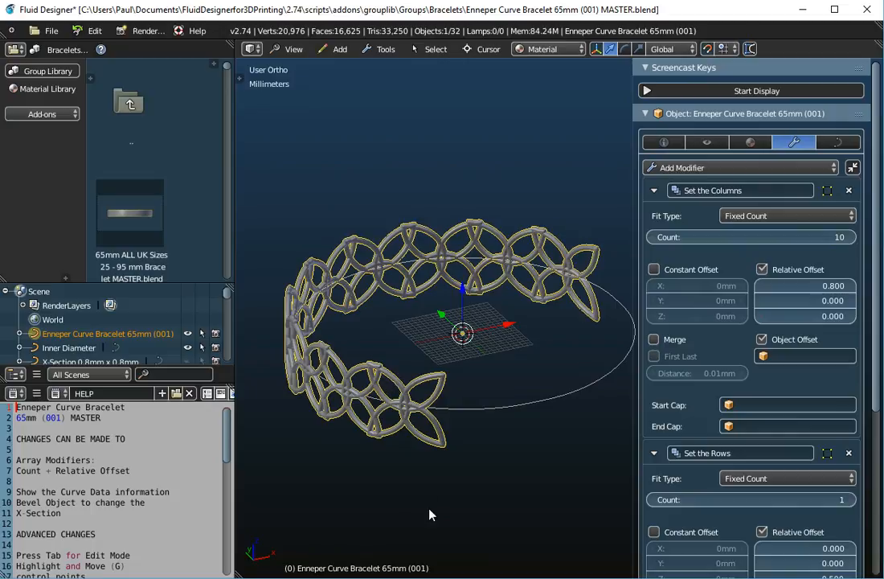
# - Switch to the netfabb Basic window showing an empty project
pyautogui.moveTo(463, 578)
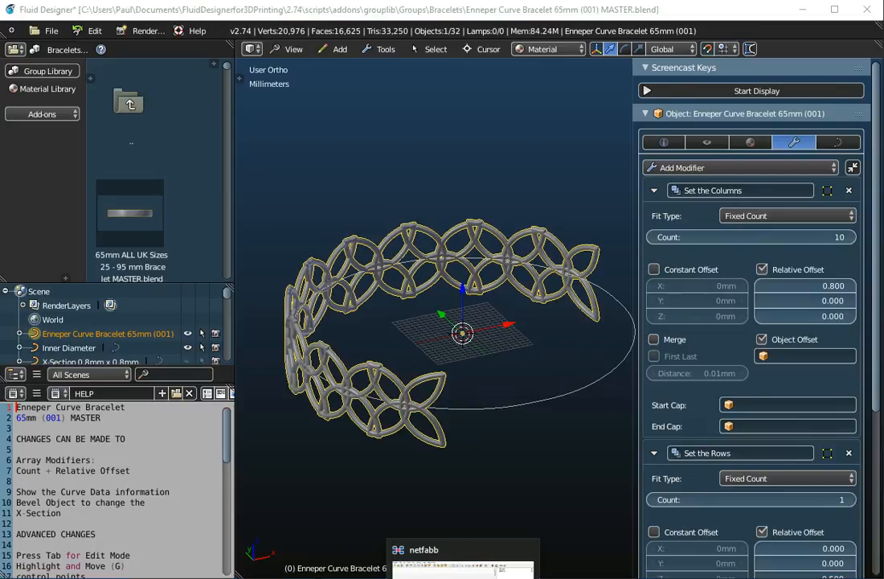
pyautogui.click(463, 569)
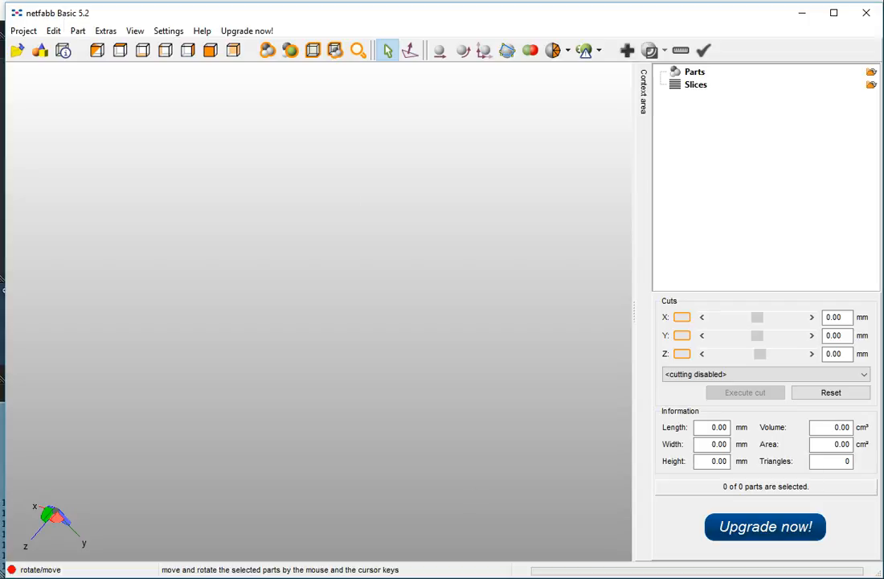
pyautogui.moveTo(532, 578)
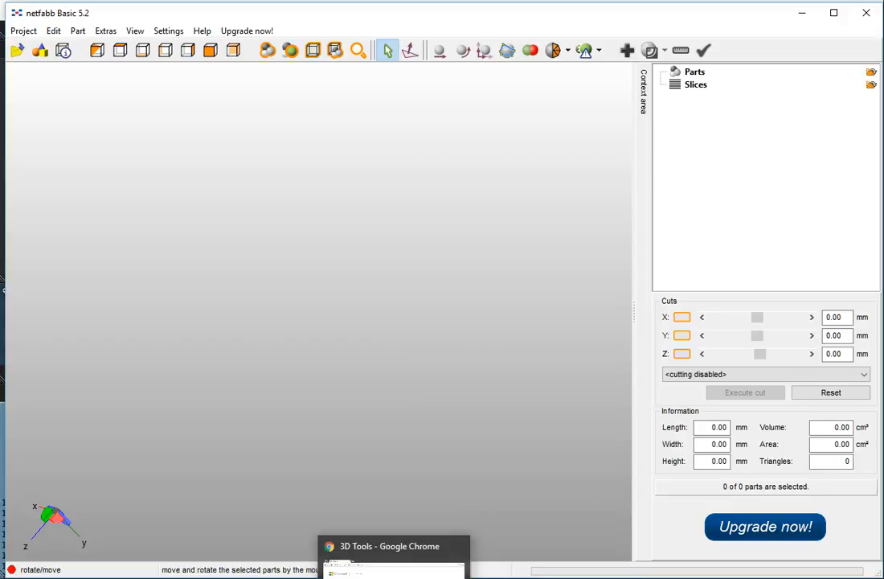
pyautogui.click(394, 578)
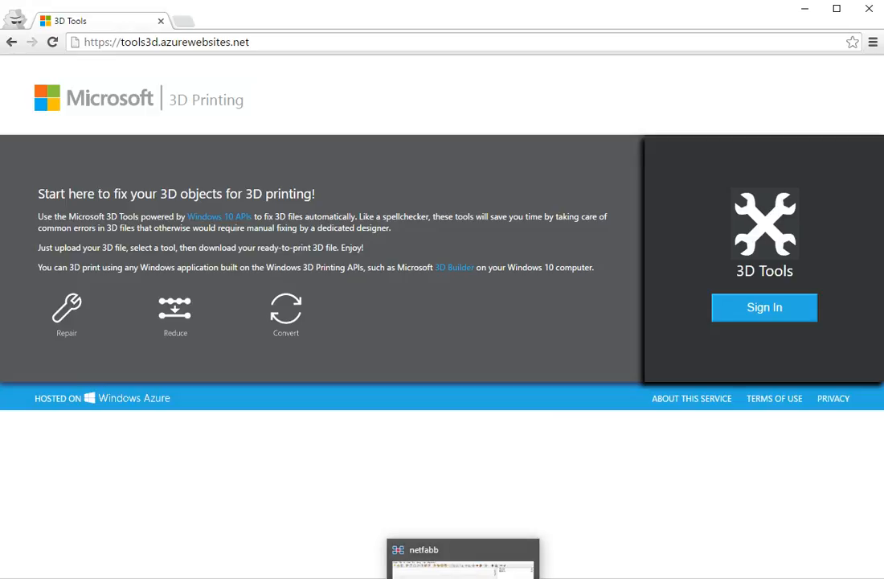
pyautogui.click(463, 578)
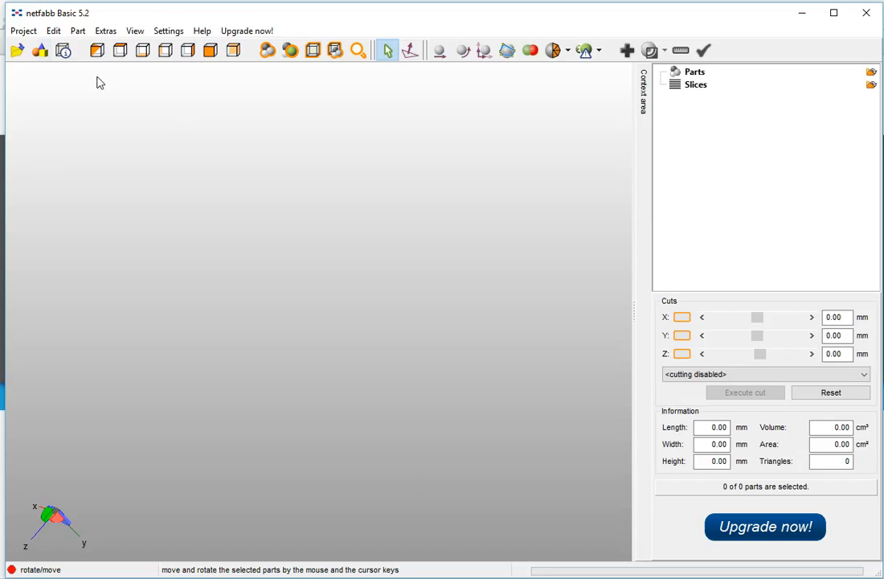
# - Load the Enneper Curve Bracelet 65mm (001) OBJ from the Desktop into netfabb
pyautogui.click(24, 32)
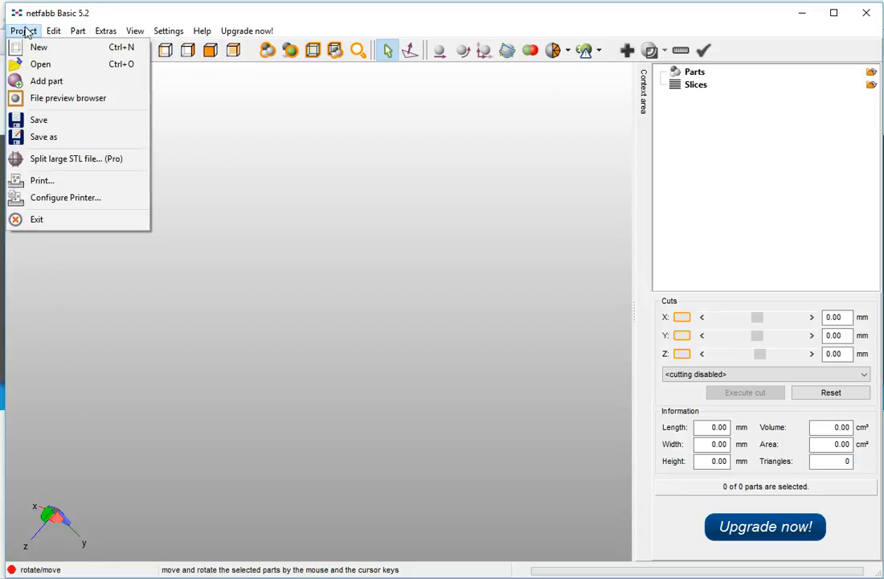
pyautogui.click(42, 65)
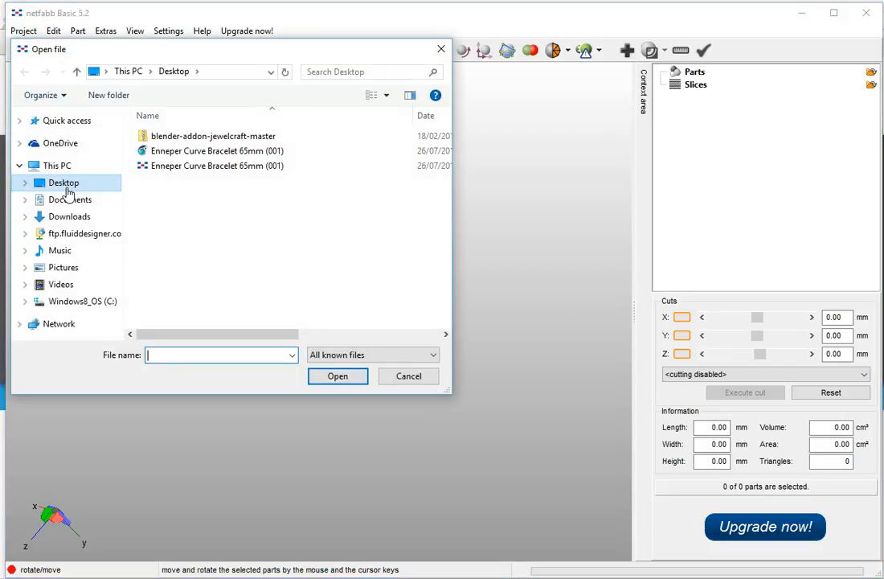
pyautogui.click(210, 152)
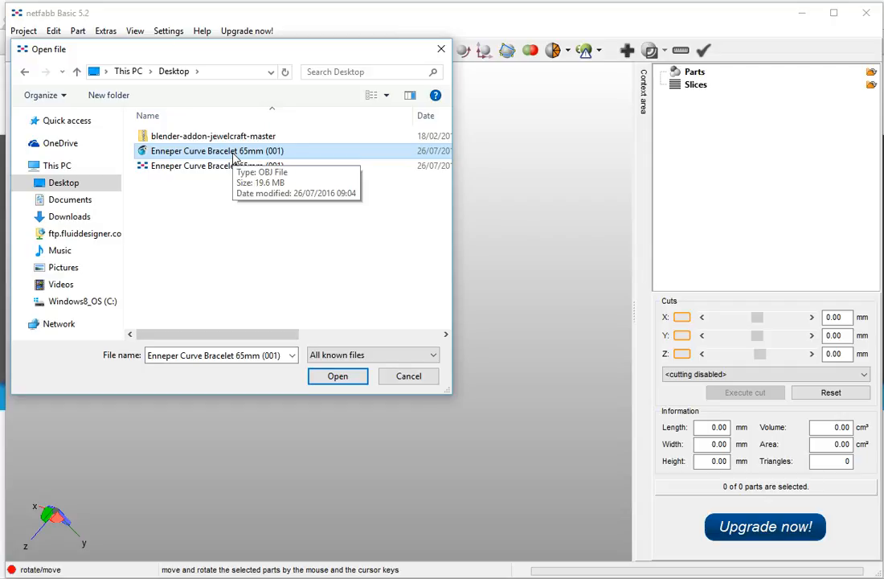
pyautogui.click(339, 377)
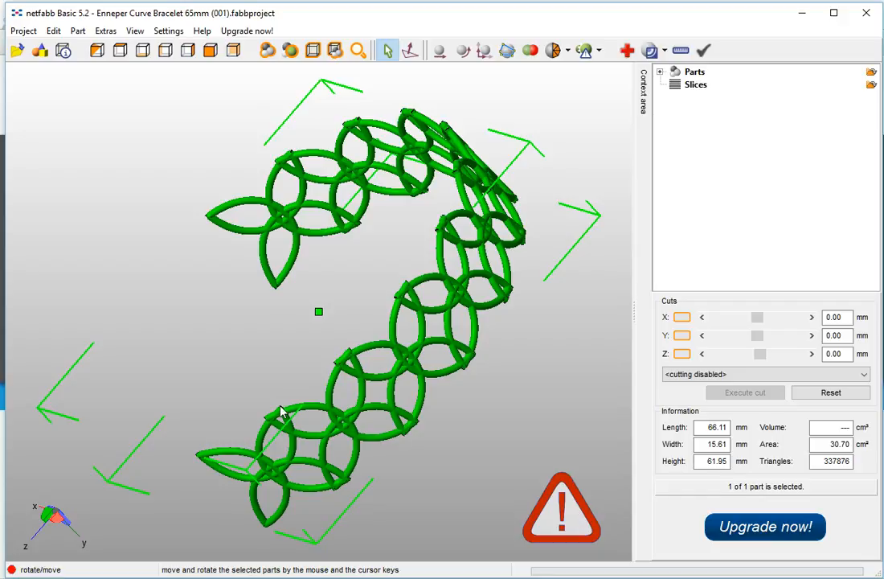
pyautogui.scroll(1, 282, 416)
pyautogui.scroll(1, 268, 454)
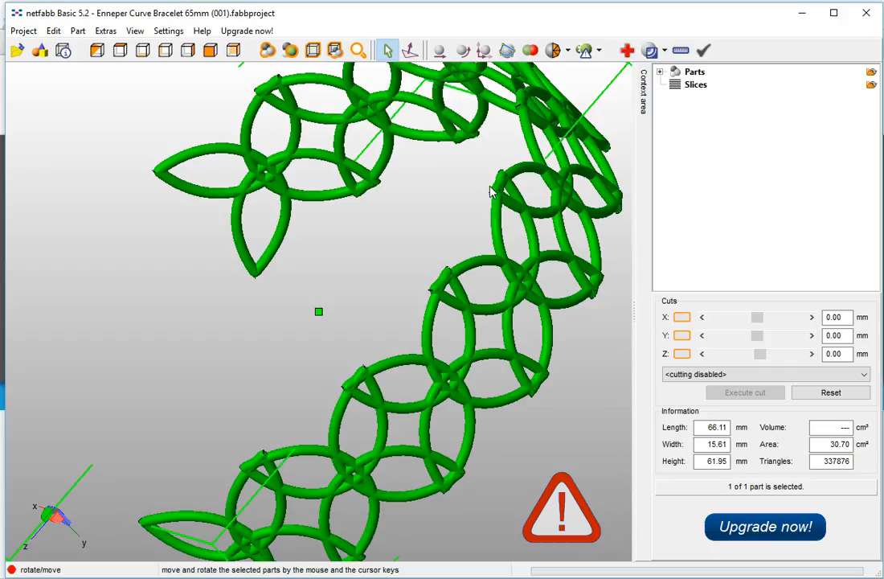
pyautogui.scroll(-3, 434, 288)
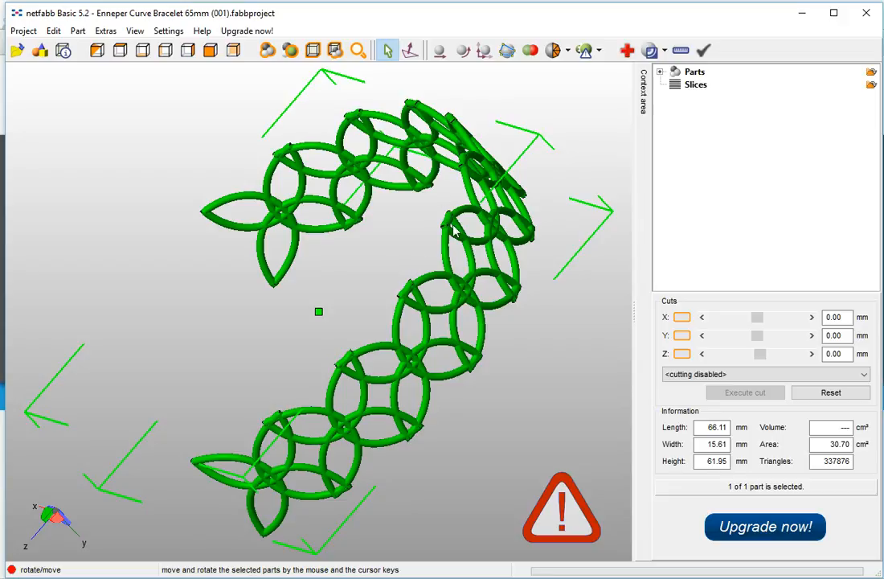
# - Run the default automatic repair on the bracelet and replace the old part with the repaired one
pyautogui.click(627, 52)
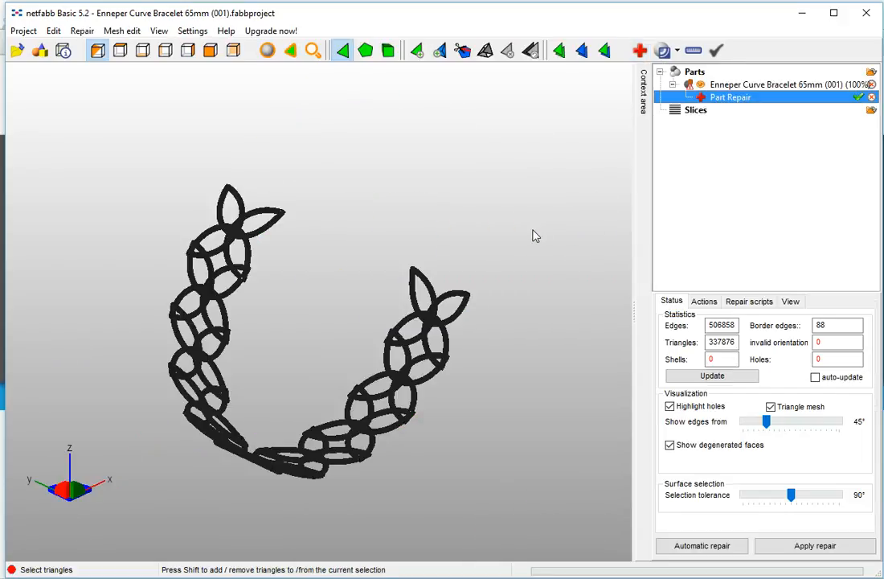
pyautogui.click(711, 378)
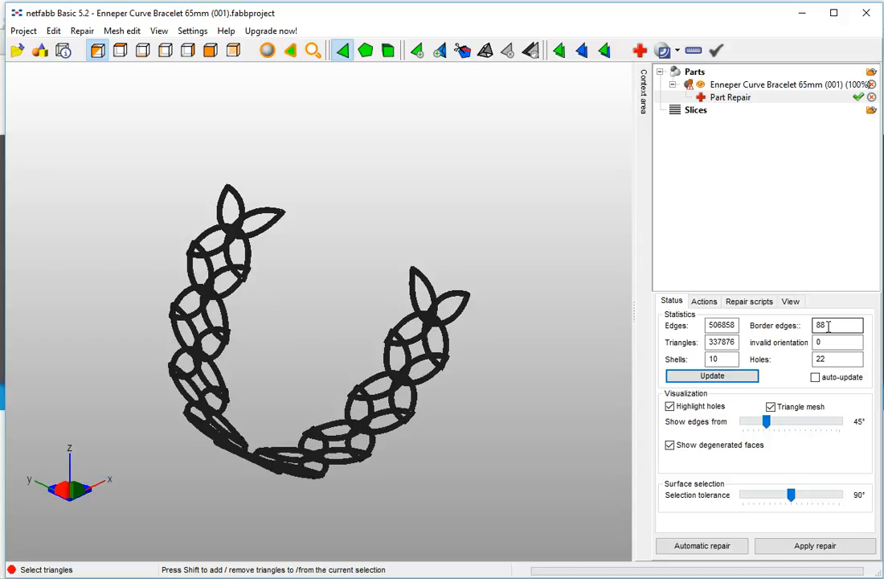
pyautogui.click(703, 546)
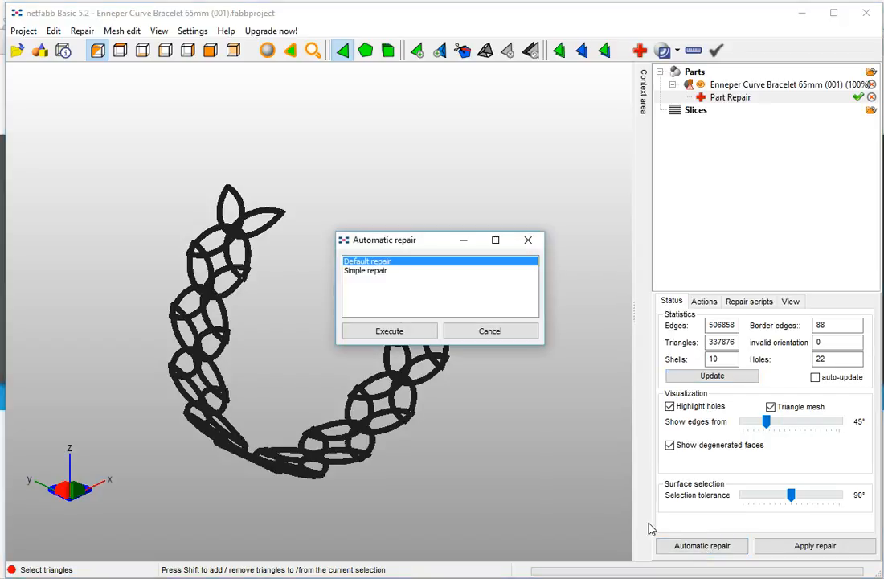
pyautogui.click(391, 332)
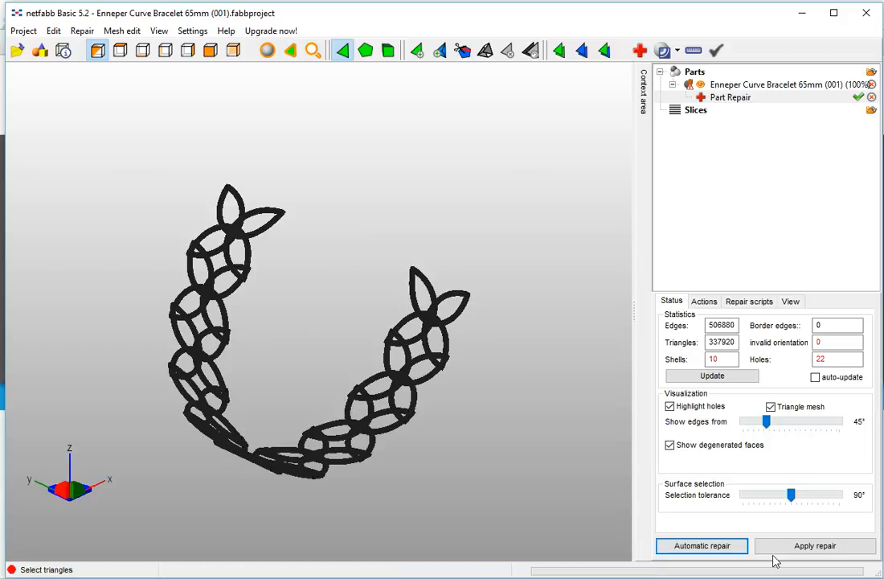
pyautogui.click(829, 547)
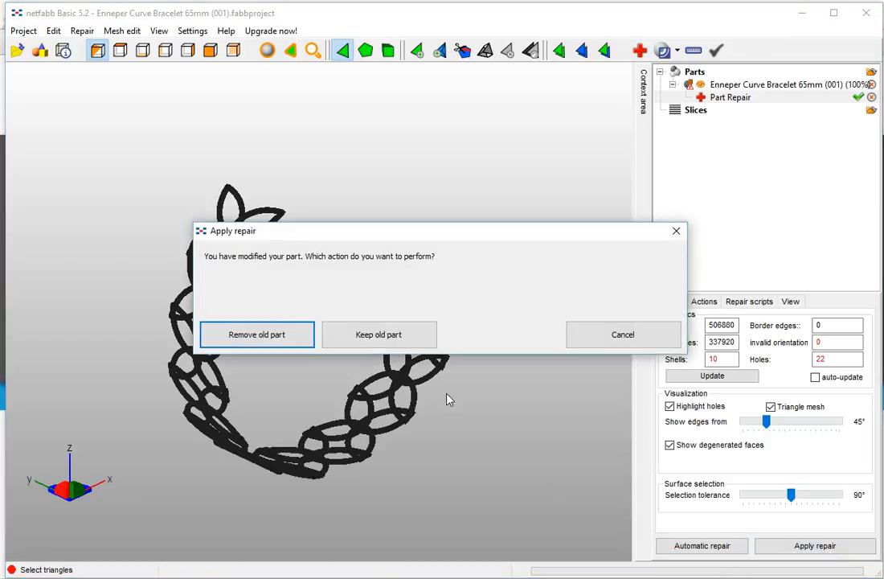
pyautogui.click(277, 336)
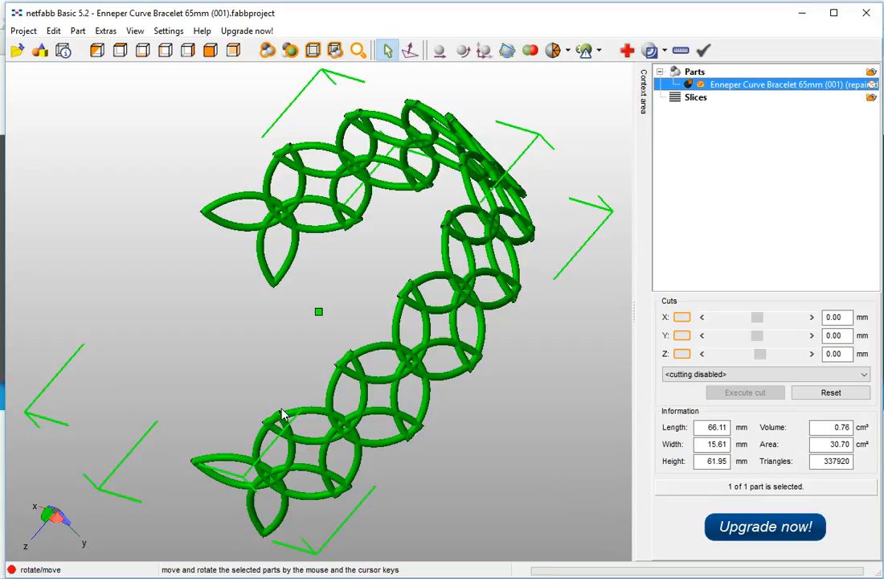
pyautogui.scroll(3, 282, 419)
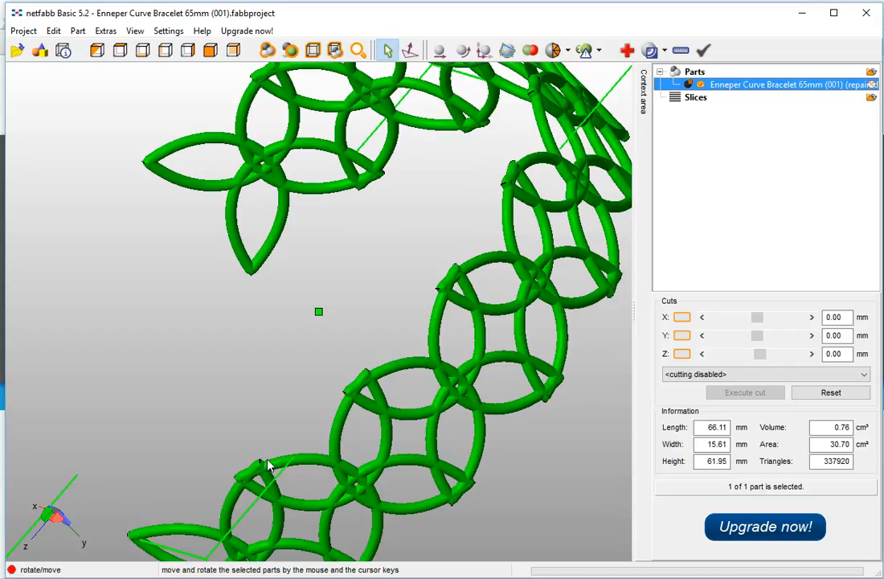
pyautogui.scroll(-3, 268, 467)
pyautogui.scroll(3, 272, 450)
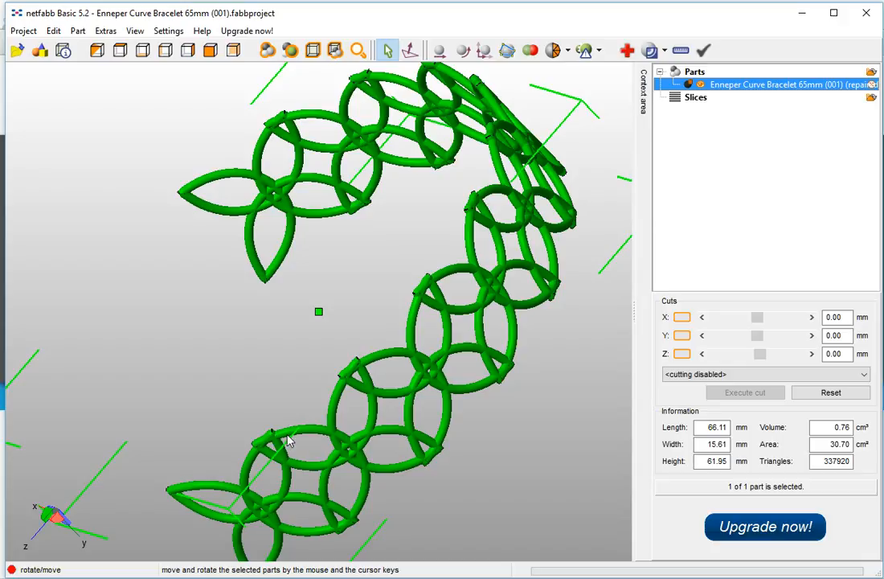
pyautogui.scroll(-2, 269, 430)
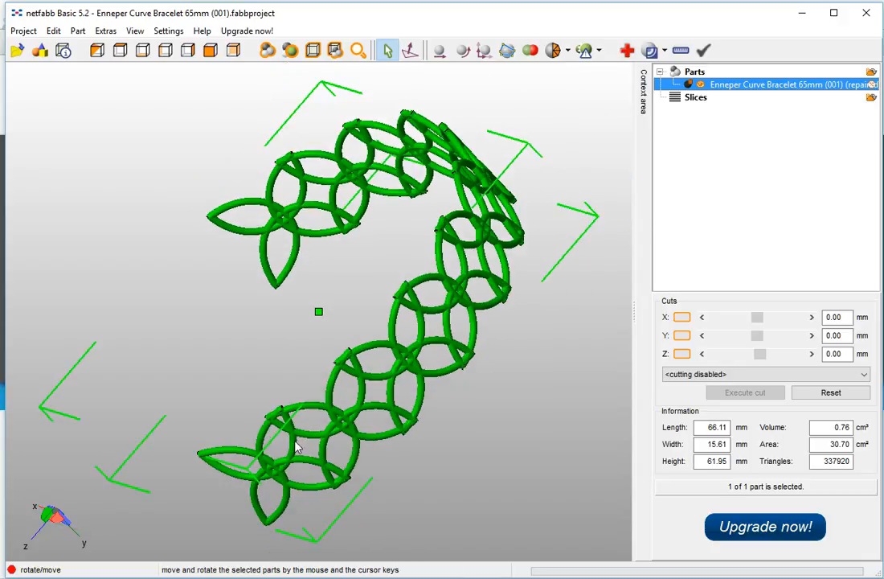
pyautogui.moveTo(319, 395); pyautogui.dragTo(320, 270, button='right')
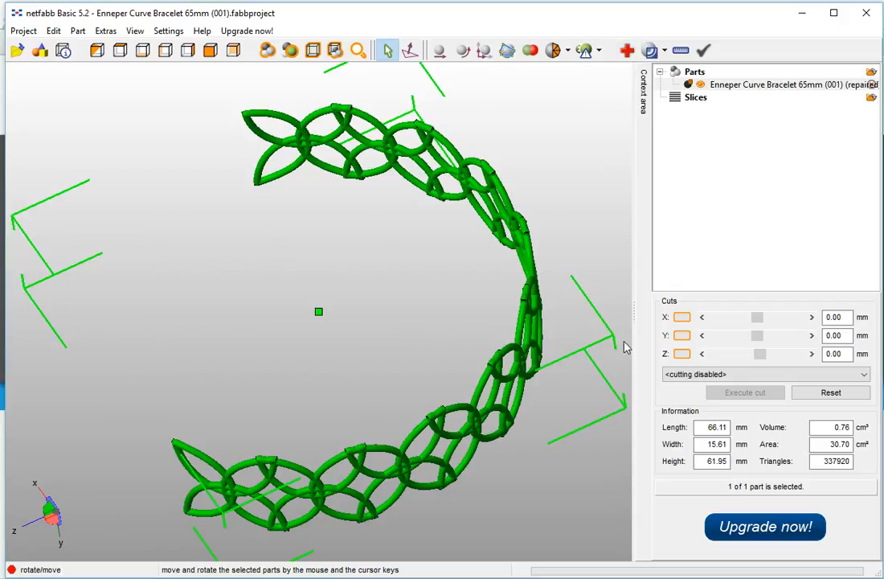
# - Export the part to the Desktop as Wavefront OBJ 'Enneper Curve Bracelet 65mm (001) (repaired)'
pyautogui.click(78, 32)
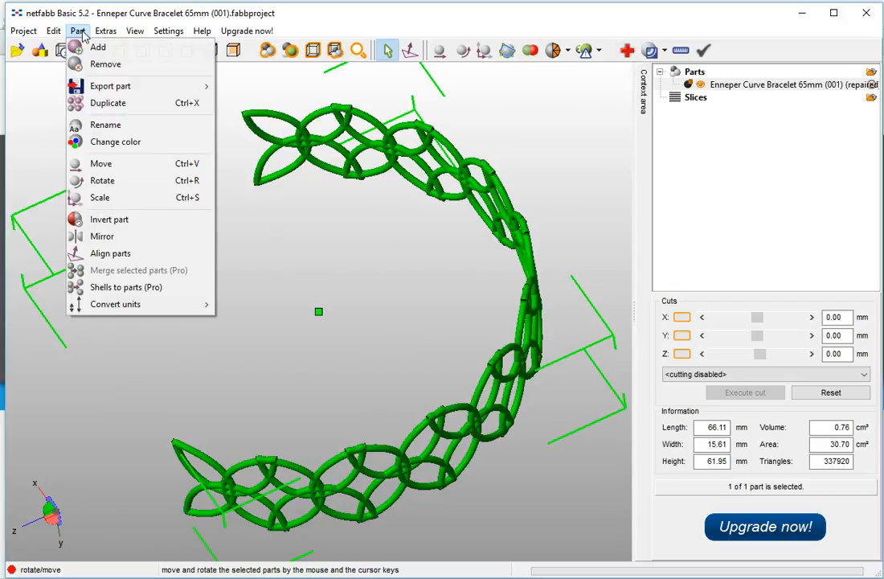
pyautogui.moveTo(100, 91)
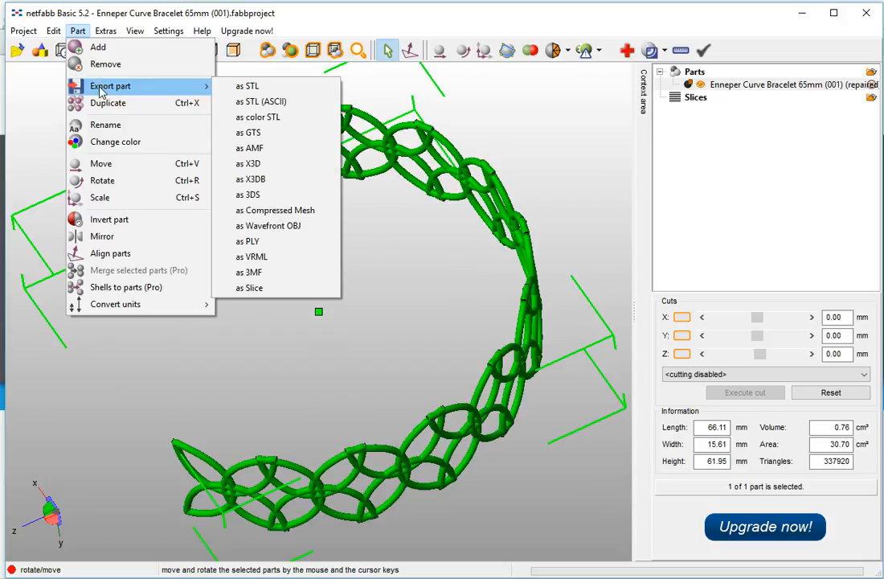
pyautogui.click(260, 227)
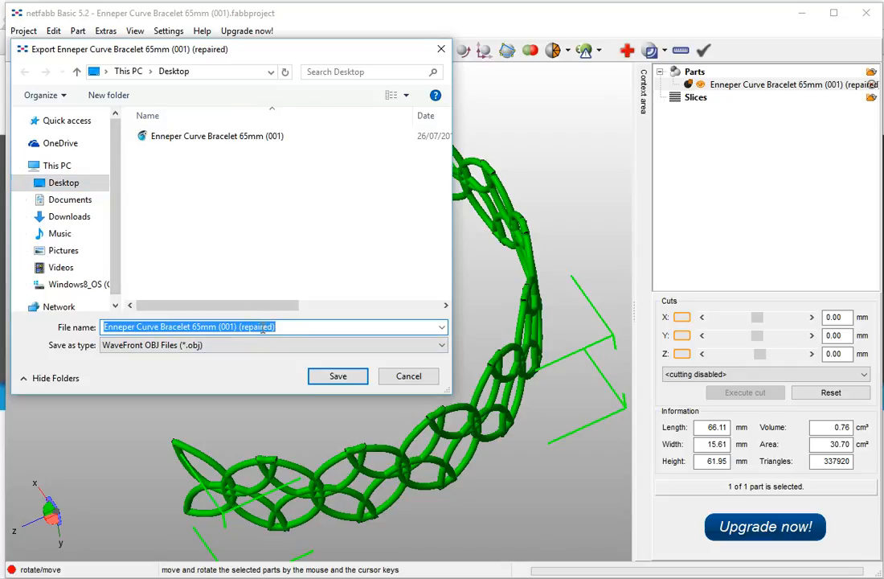
pyautogui.click(299, 327)
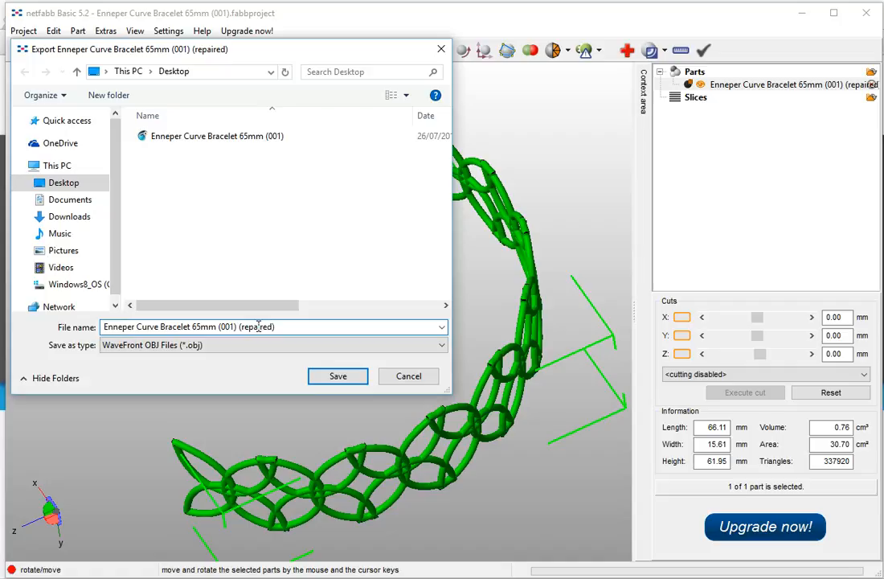
pyautogui.click(338, 376)
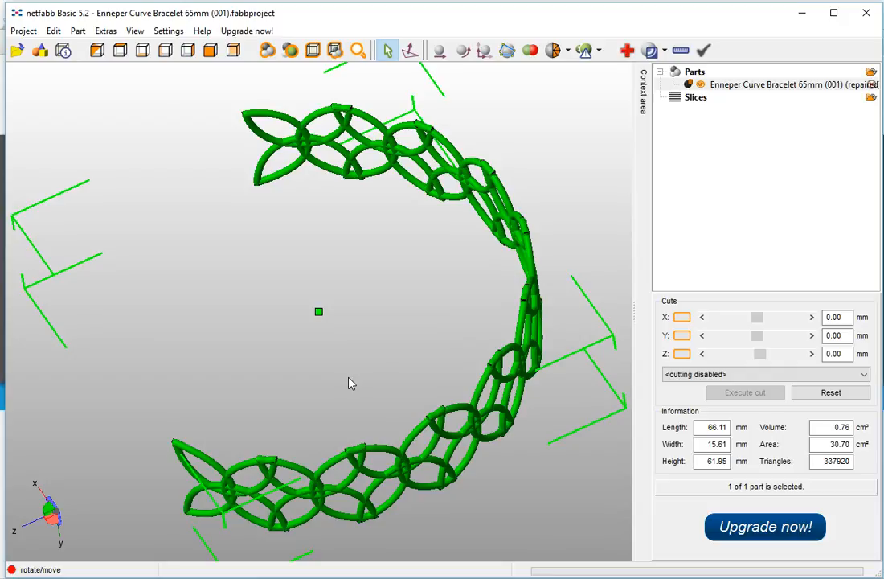
# - Start a new empty project, discarding the unsaved changes
pyautogui.click(24, 31)
pyautogui.click(35, 49)
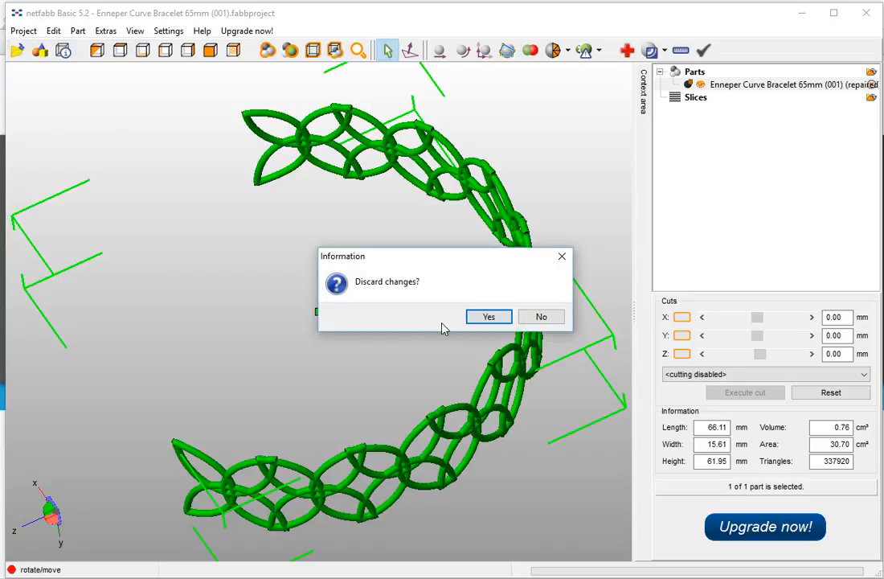
pyautogui.click(487, 320)
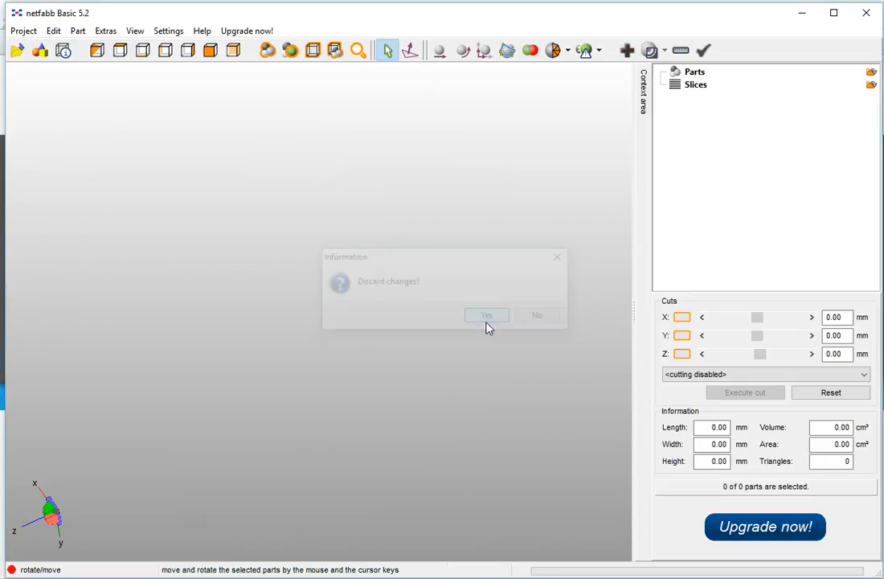
# - Open the Enneper Curve Bracelet 65mm (001) project file
pyautogui.click(24, 32)
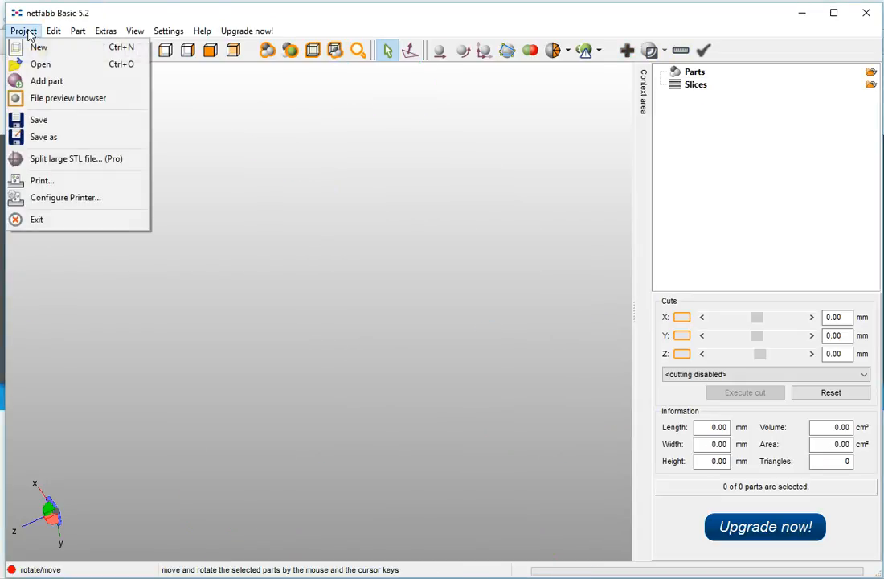
pyautogui.click(40, 66)
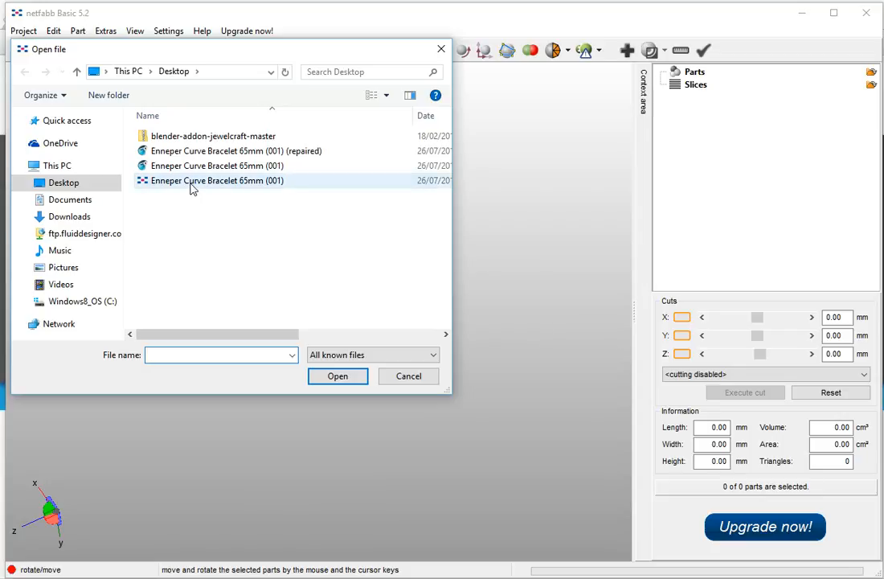
pyautogui.click(192, 183)
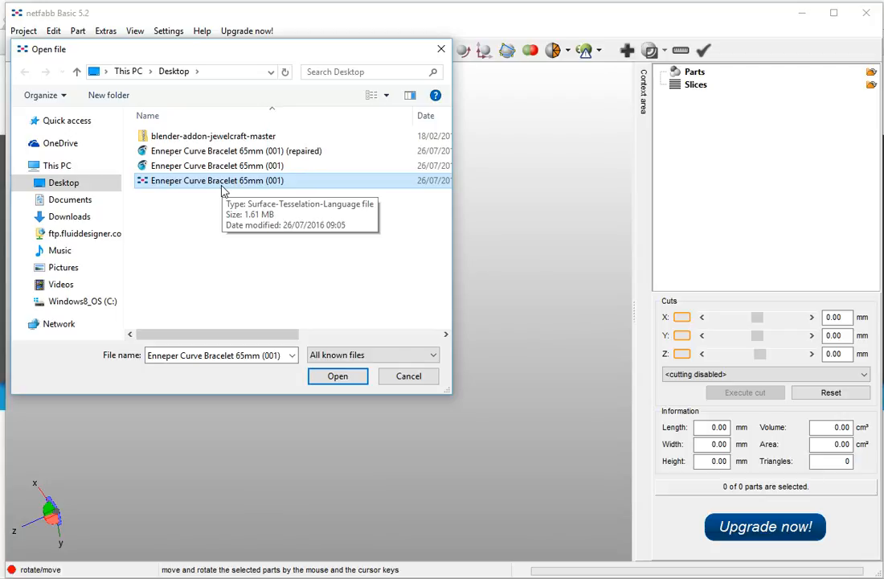
pyautogui.click(357, 381)
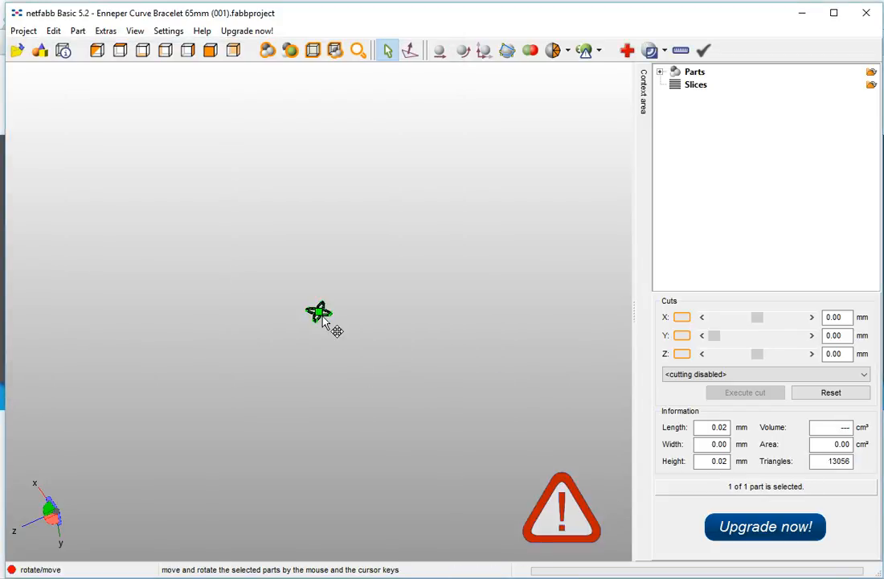
pyautogui.click(134, 31)
pyautogui.moveTo(159, 68)
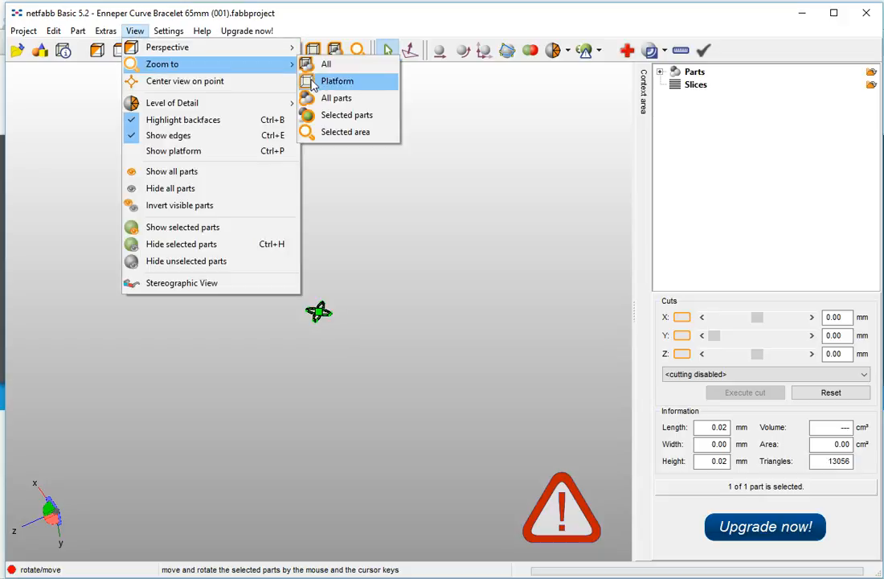
pyautogui.click(340, 118)
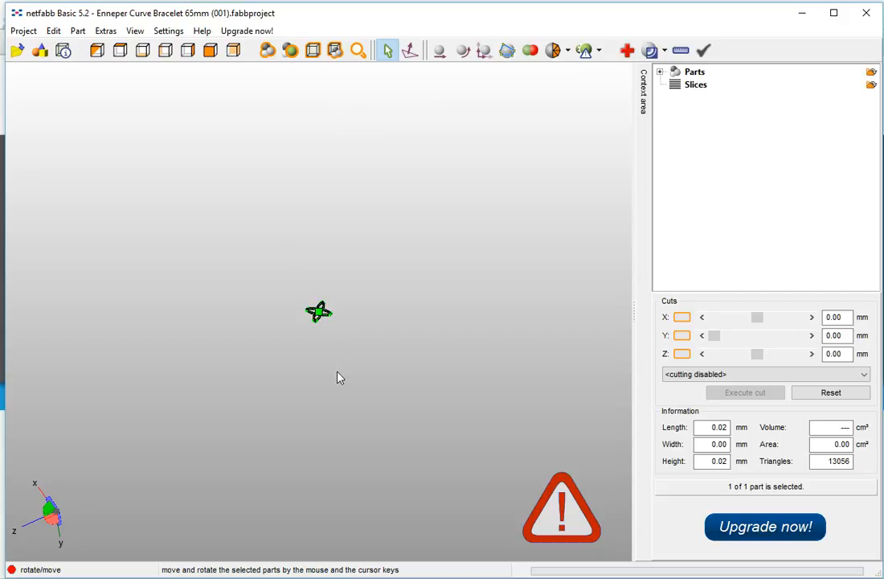
pyautogui.moveTo(354, 333); pyautogui.dragTo(353, 354, button='right')
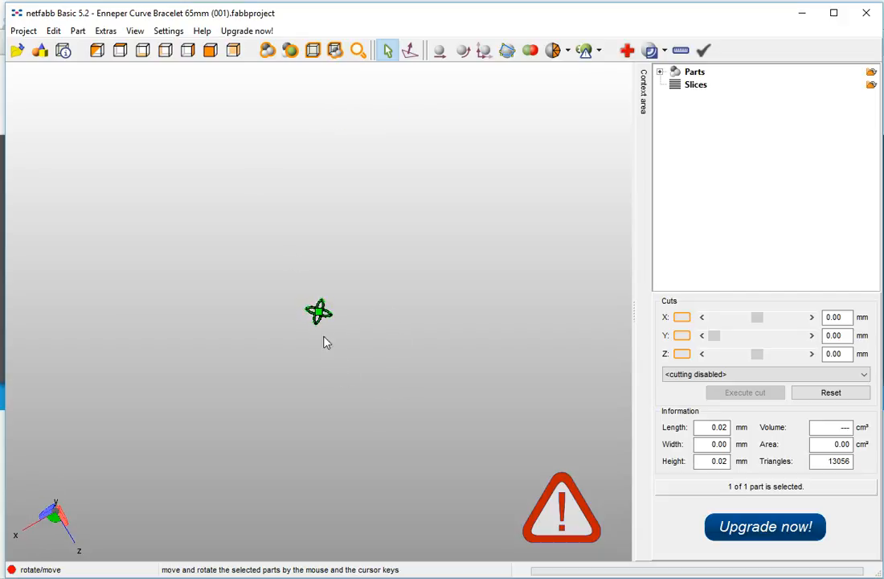
pyautogui.click(134, 31)
pyautogui.moveTo(164, 65)
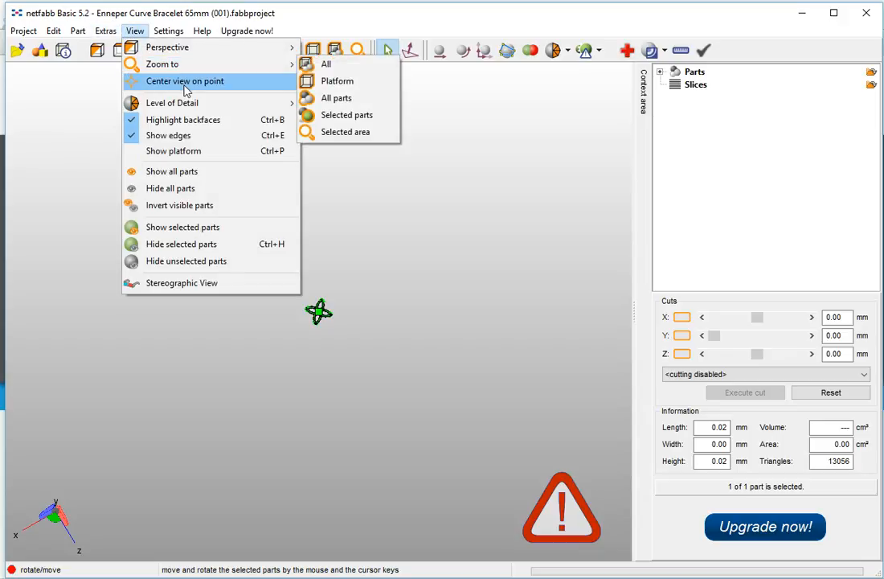
pyautogui.click(185, 81)
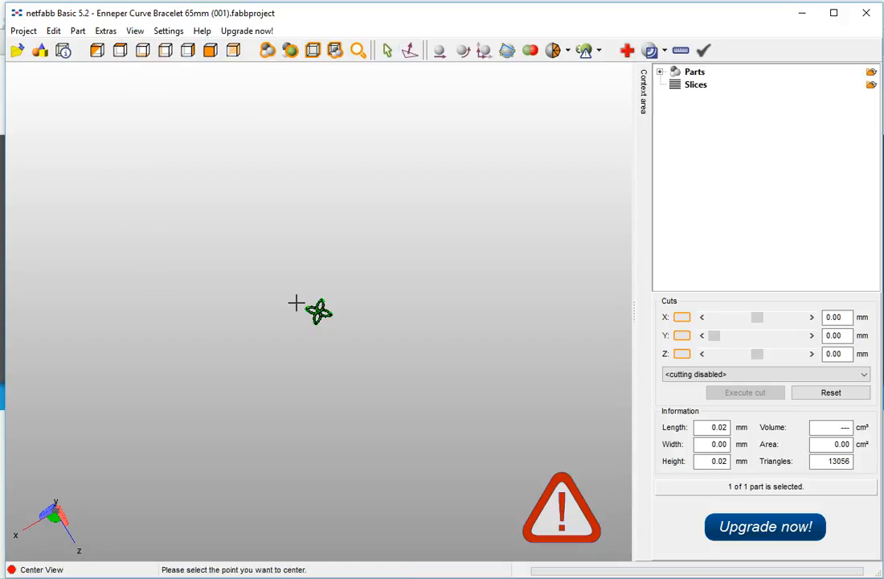
pyautogui.rightClick(339, 347)
pyautogui.click(309, 342)
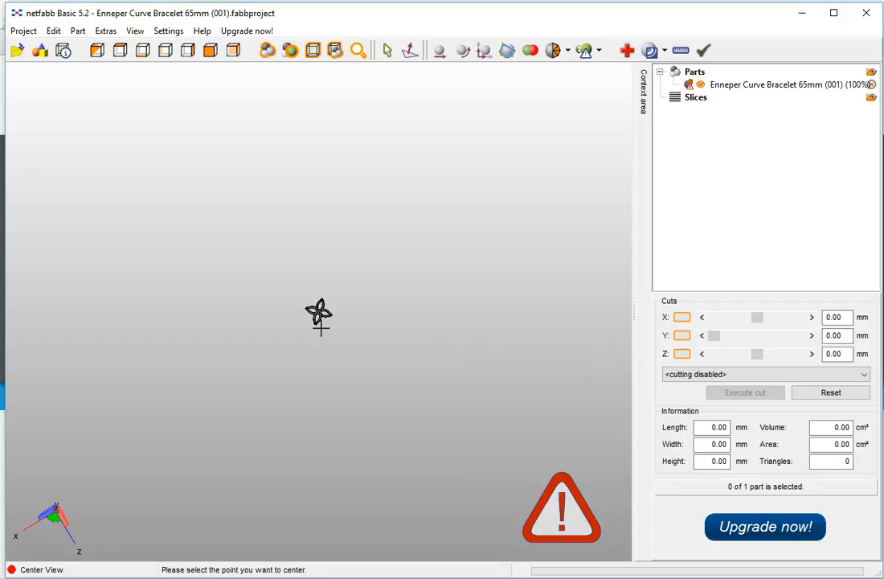
pyautogui.moveTo(317, 347)
pyautogui.mouseDown(button='right')
pyautogui.moveTo(383, 311)
pyautogui.moveTo(266, 295)
pyautogui.moveTo(349, 251)
pyautogui.moveTo(352, 389)
pyautogui.moveTo(431, 379)
pyautogui.moveTo(442, 320)
pyautogui.moveTo(302, 357)
pyautogui.moveTo(329, 292)
pyautogui.moveTo(365, 323)
pyautogui.moveTo(393, 321)
pyautogui.moveTo(343, 265)
pyautogui.moveTo(363, 277)
pyautogui.moveTo(330, 340)
pyautogui.mouseUp(button='right')
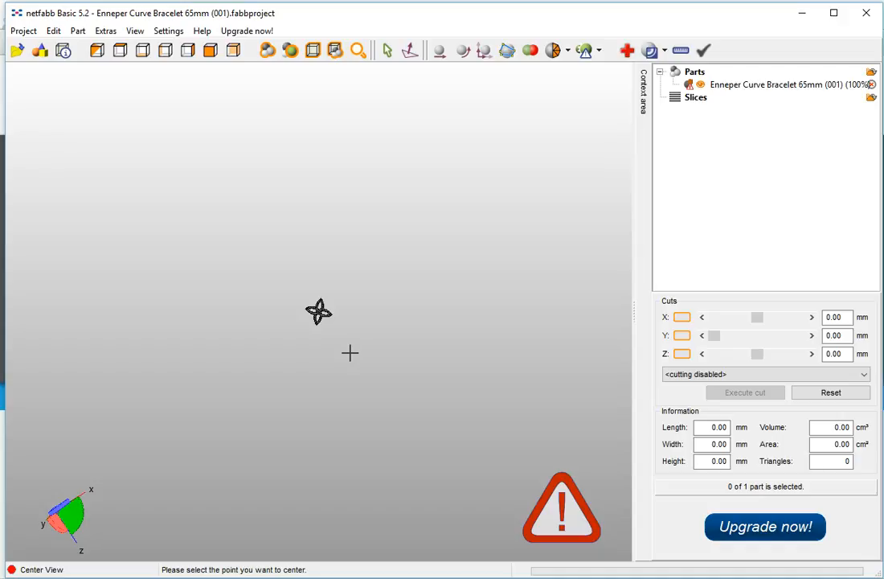
pyautogui.click(318, 311)
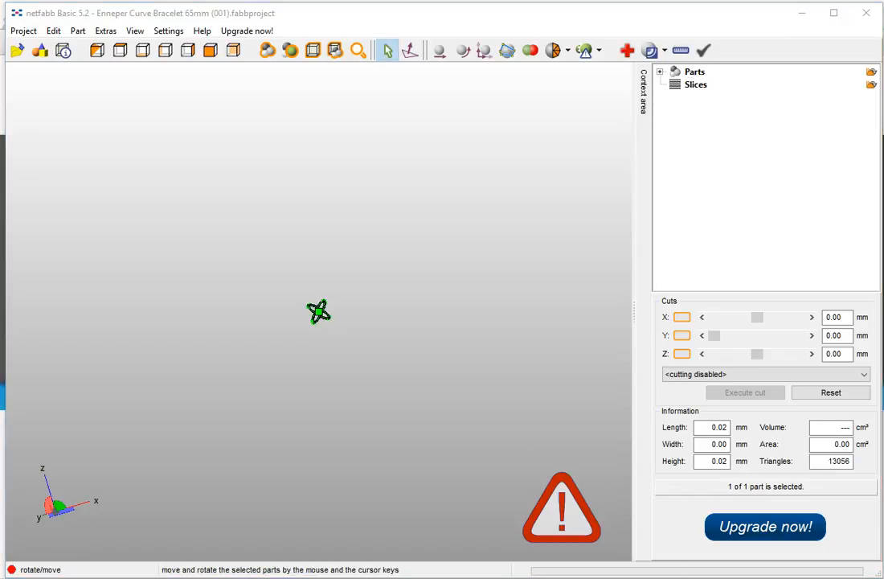
# - Orbit around the bracelet and inspect its curve data and array modifier settings
pyautogui.click(485, 425)
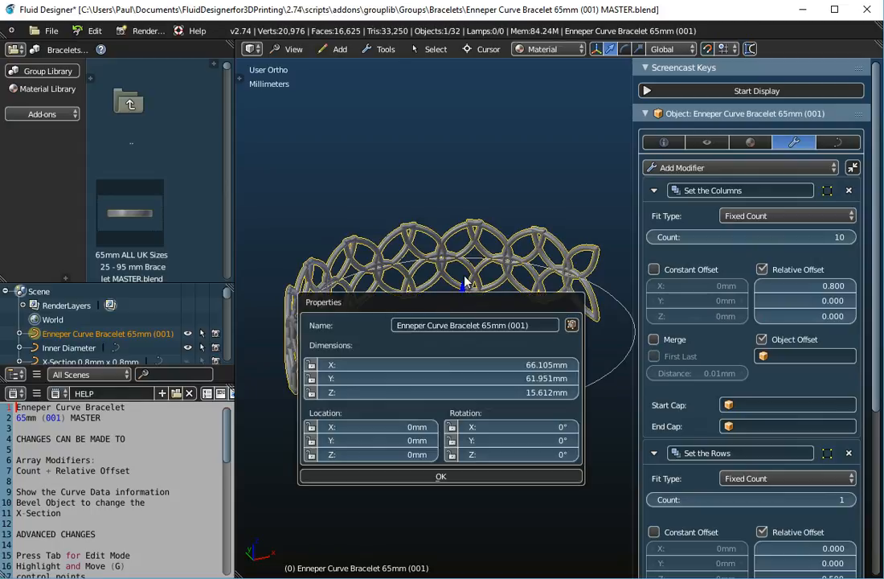
pyautogui.scroll(1, 460, 324)
pyautogui.moveTo(460, 324); pyautogui.dragTo(480, 333, button='middle')
pyautogui.scroll(2, 410, 367)
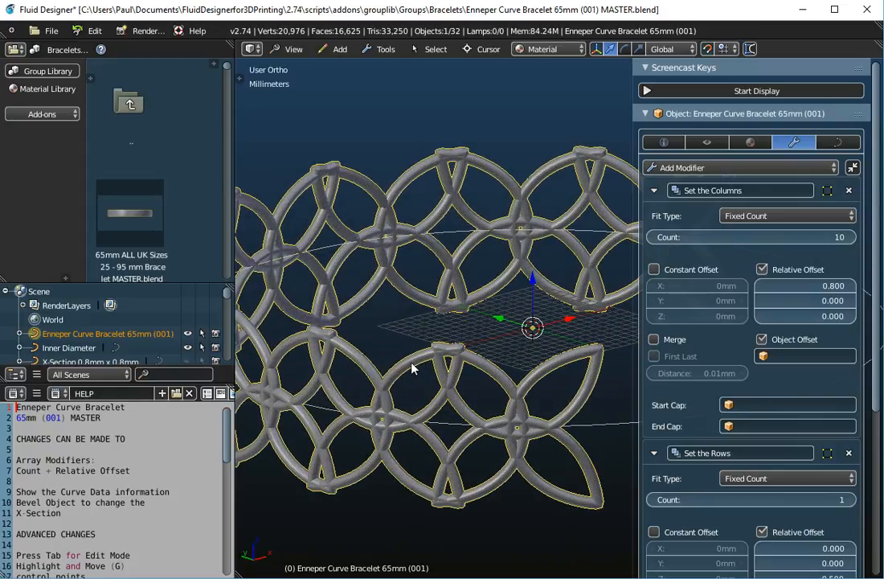
pyautogui.scroll(3, 411, 367)
pyautogui.scroll(-3, 413, 368)
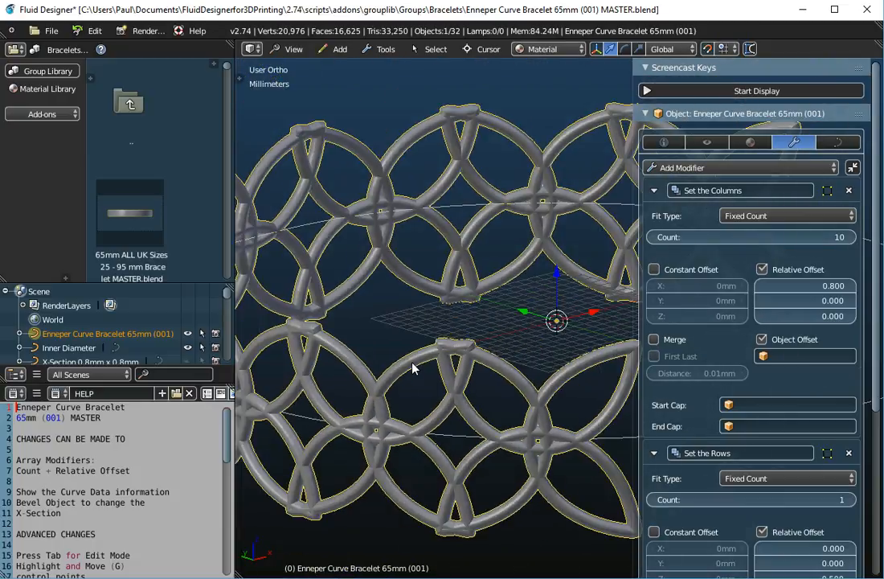
pyautogui.click(838, 143)
pyautogui.click(815, 143)
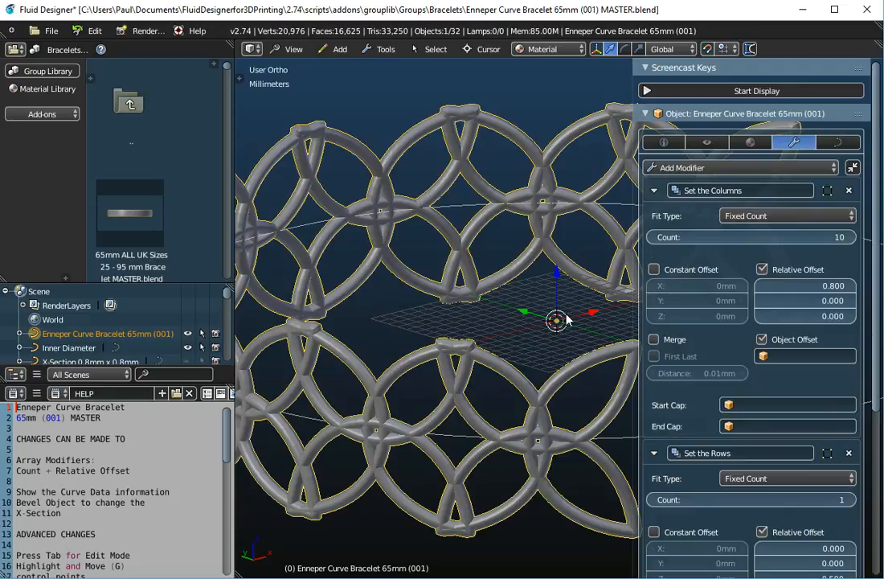
pyautogui.scroll(-2, 505, 339)
# - Convert the bracelet curve to a mesh of 173,040 vertices and view it from around
pyautogui.click(381, 49)
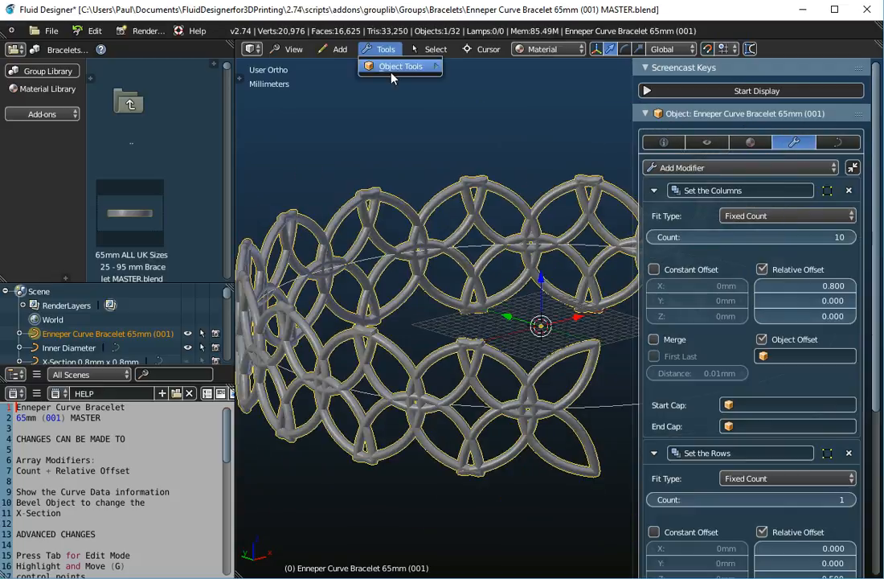
pyautogui.moveTo(394, 67)
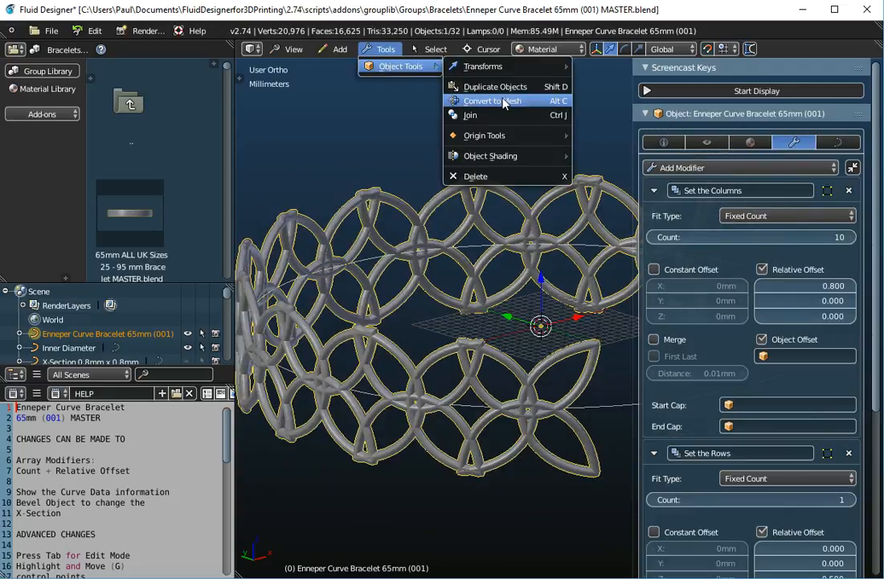
pyautogui.click(435, 94)
pyautogui.moveTo(501, 282)
pyautogui.mouseDown(button='middle')
pyautogui.moveTo(554, 264)
pyautogui.moveTo(551, 277)
pyautogui.moveTo(499, 302)
pyautogui.mouseUp(button='middle')
pyautogui.scroll(-2, 500, 301)
pyautogui.moveTo(513, 357); pyautogui.dragTo(474, 356, button='middle')
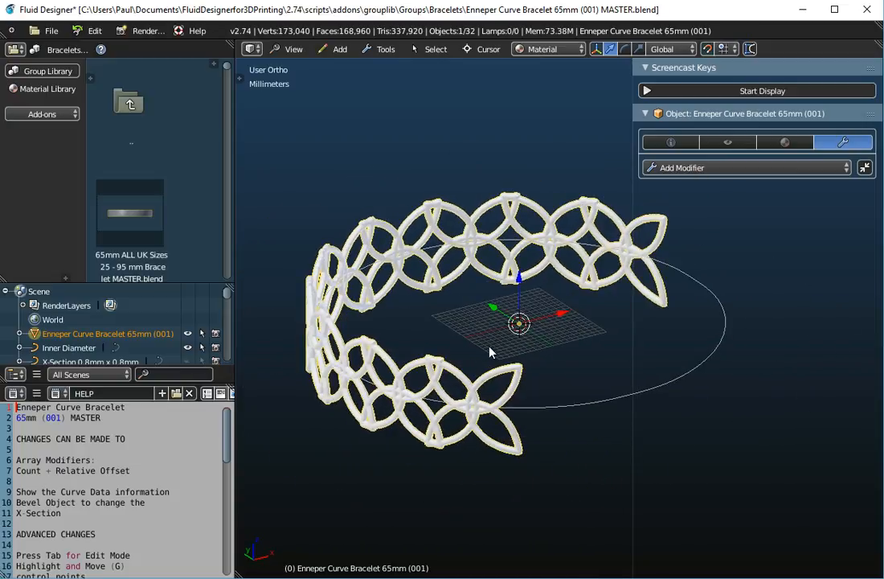
pyautogui.click(48, 30)
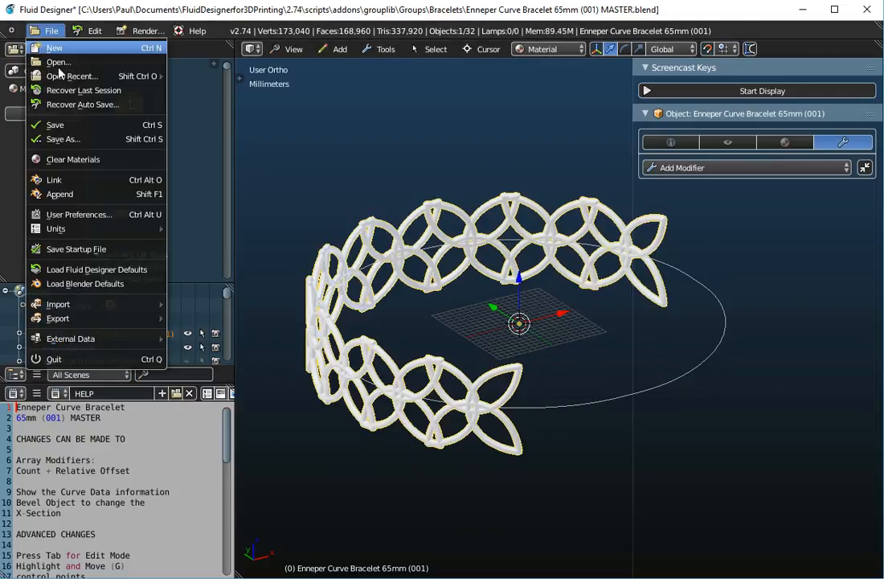
pyautogui.moveTo(78, 324)
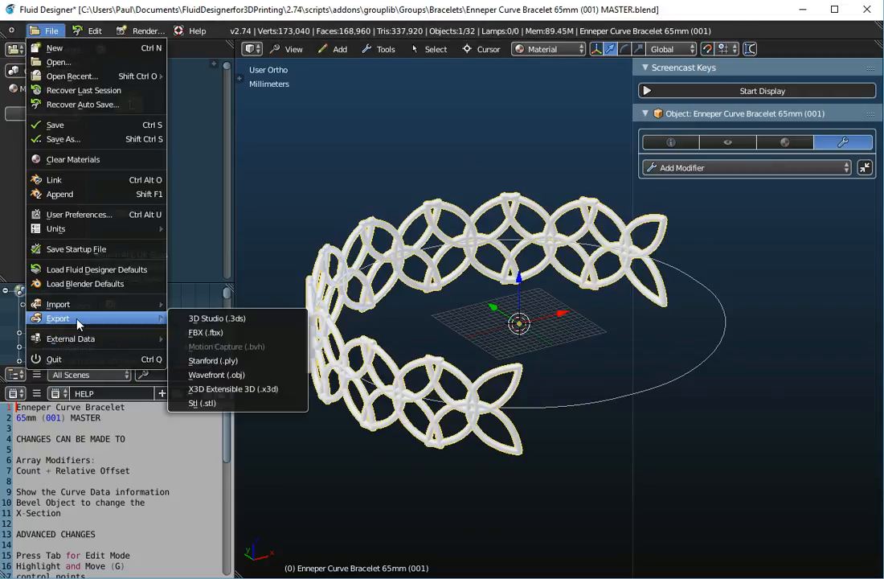
pyautogui.click(203, 403)
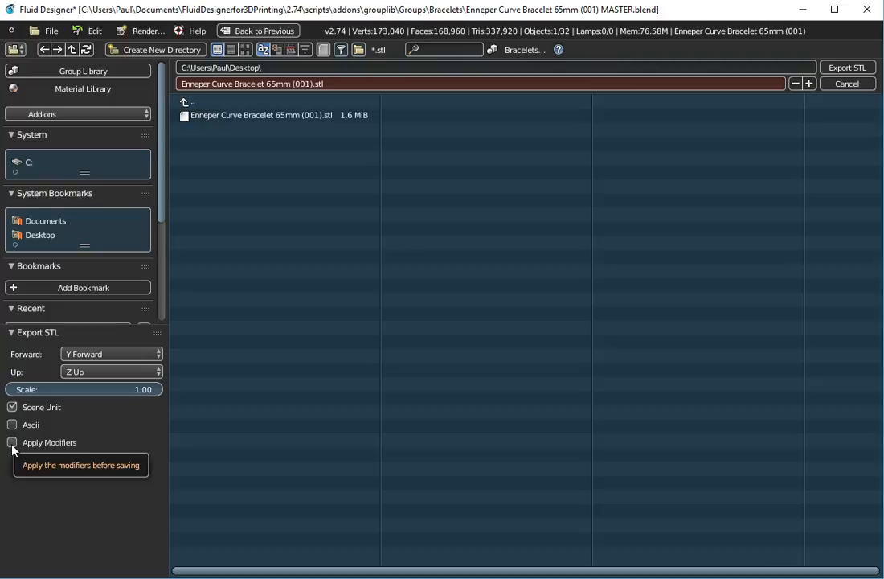
pyautogui.click(844, 84)
pyautogui.rightClick(470, 290)
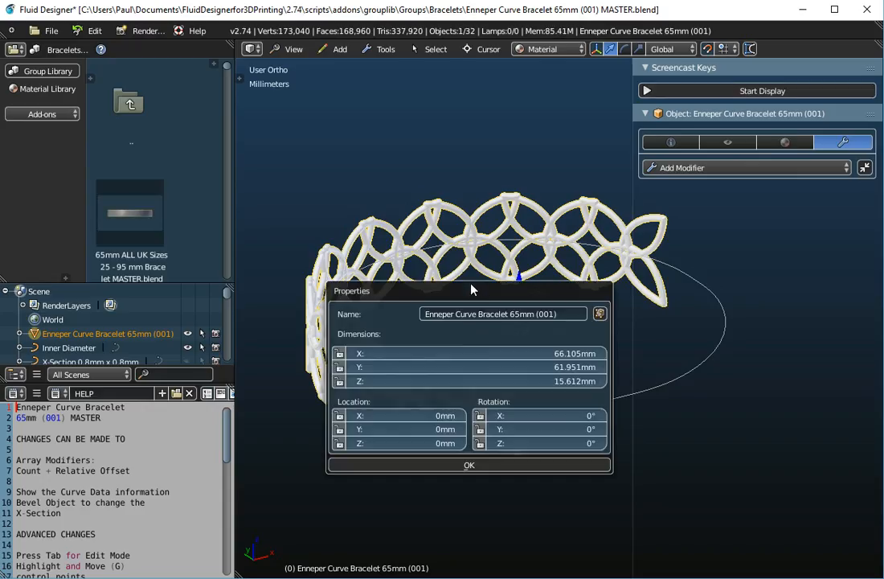
pyautogui.moveTo(494, 236); pyautogui.dragTo(552, 320, button='middle')
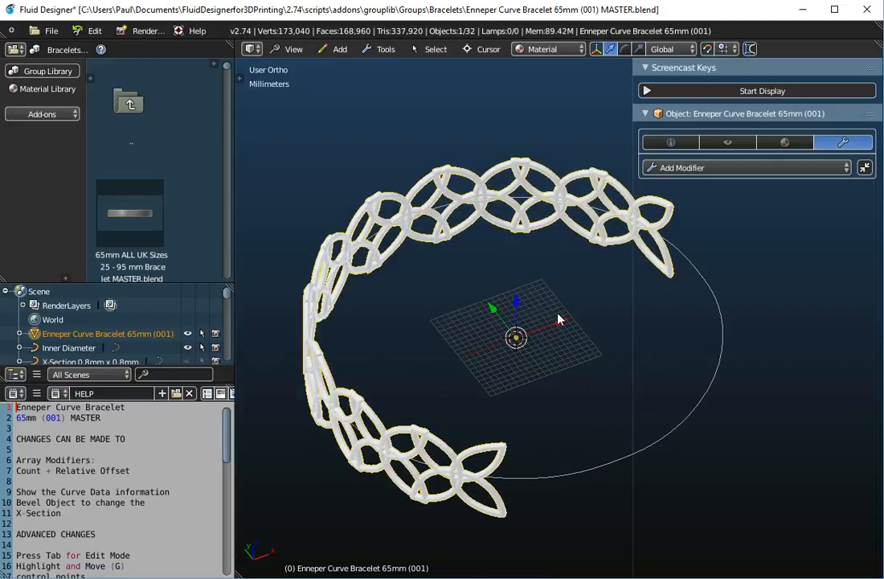